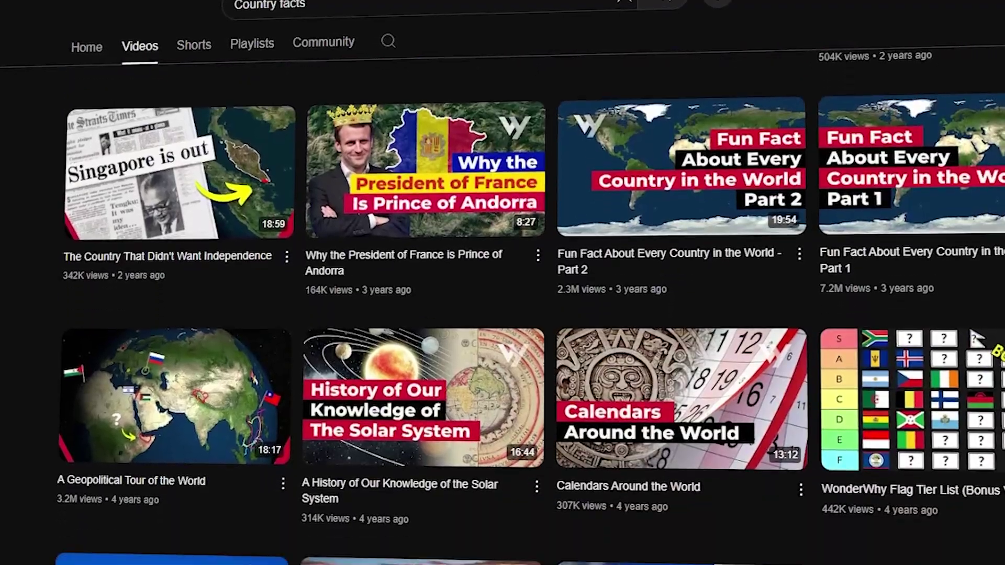
pyautogui.scroll(-2, 503, 314)
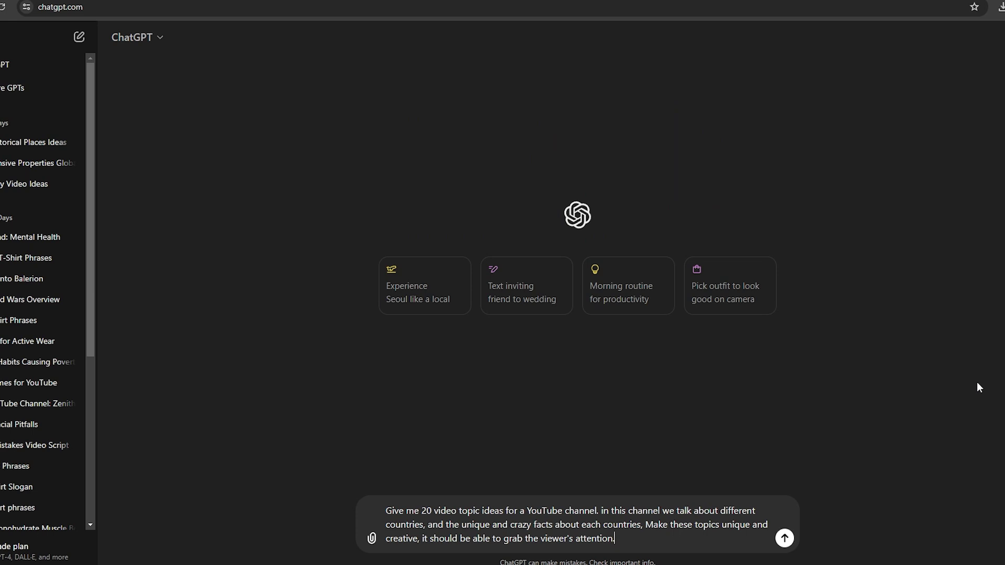
# Step: Ask ChatGPT for 20 unique, attention-grabbing YouTube video topic ideas about different countries and their unique and crazy facts
pyautogui.press('Return')
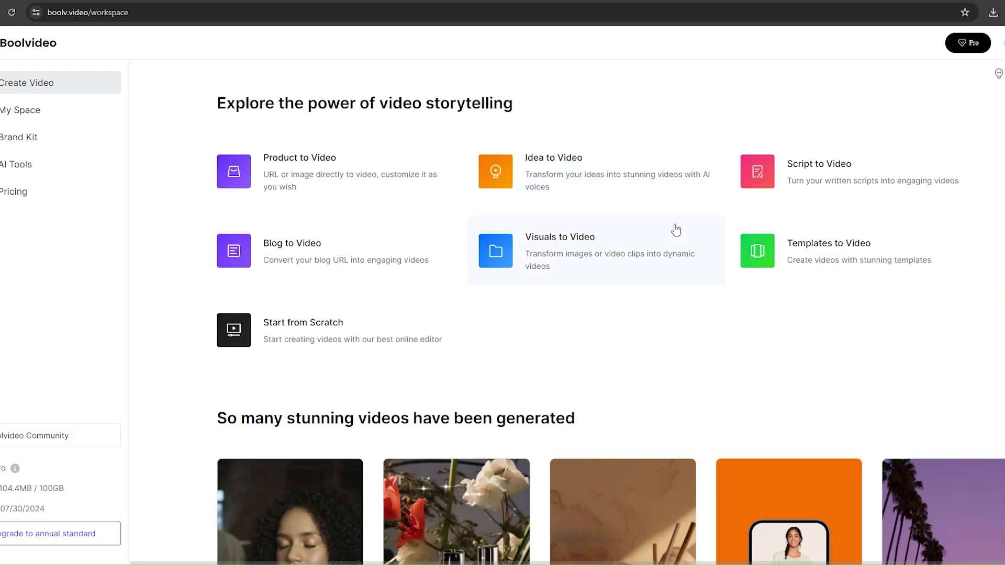
# Step: Open Boolvideo's Idea to Video and paste the idea prompt about mind-blowing natural phenomena in Norway and the Midnight Sun
pyautogui.click(598, 173)
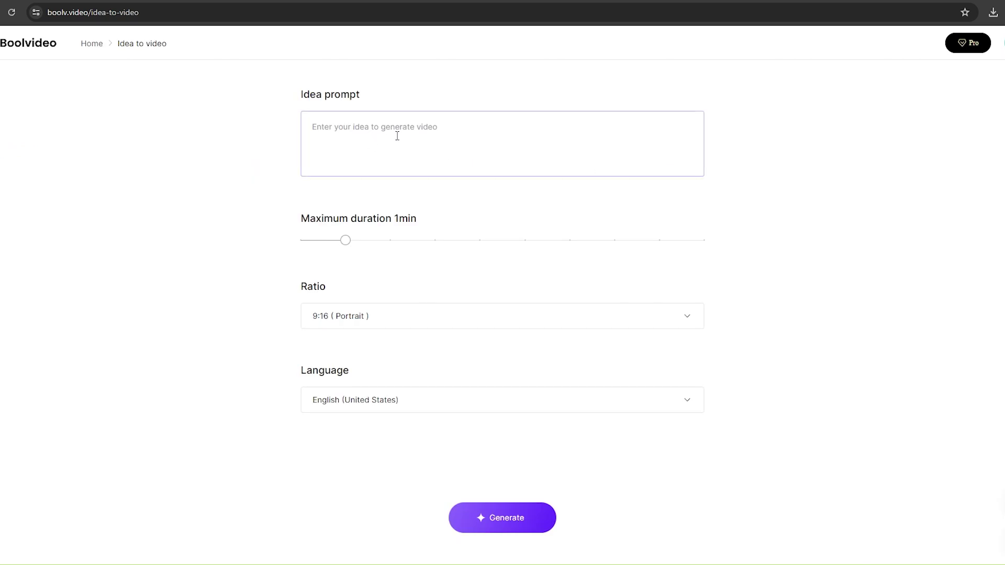
pyautogui.click(341, 133)
pyautogui.rightClick(341, 134)
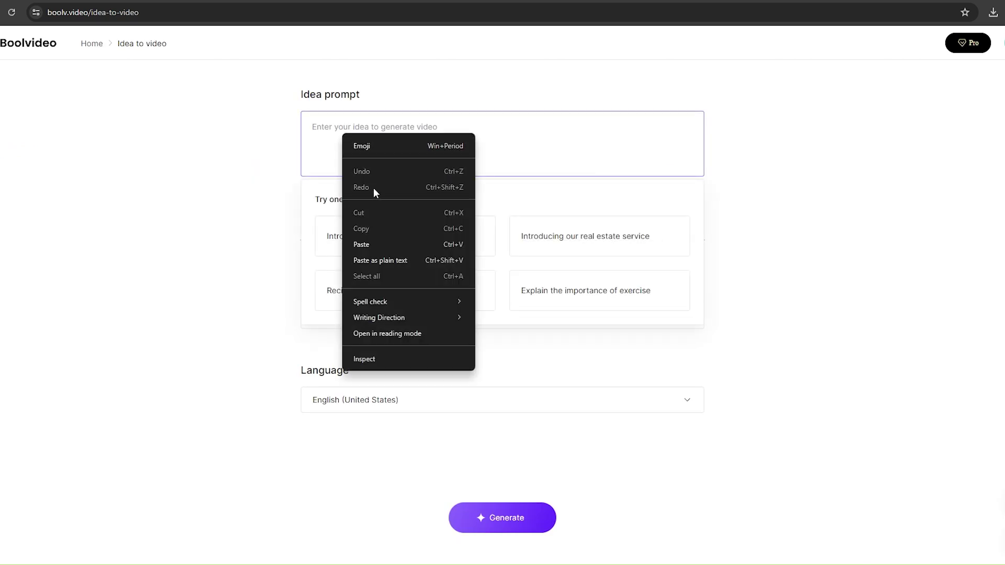
pyautogui.click(374, 246)
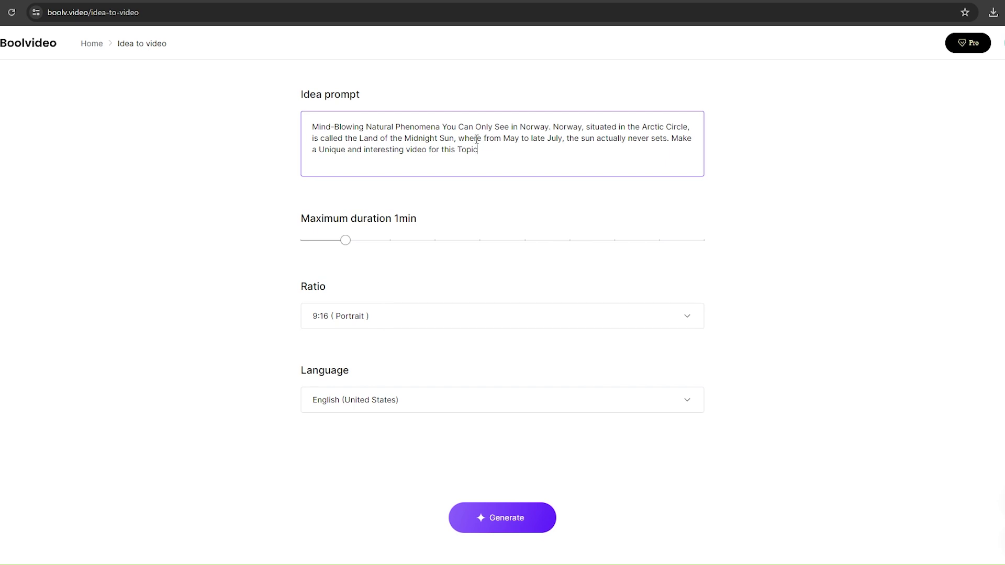
# Step: Set the video's maximum duration to 5 min and its ratio to 16:9 (Landscape)
pyautogui.click(436, 245)
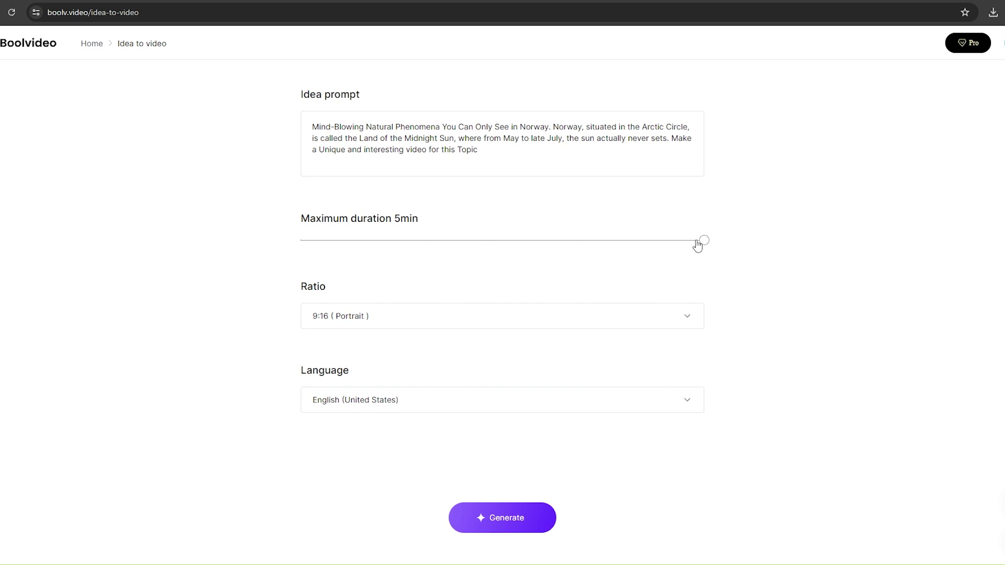
pyautogui.click(674, 325)
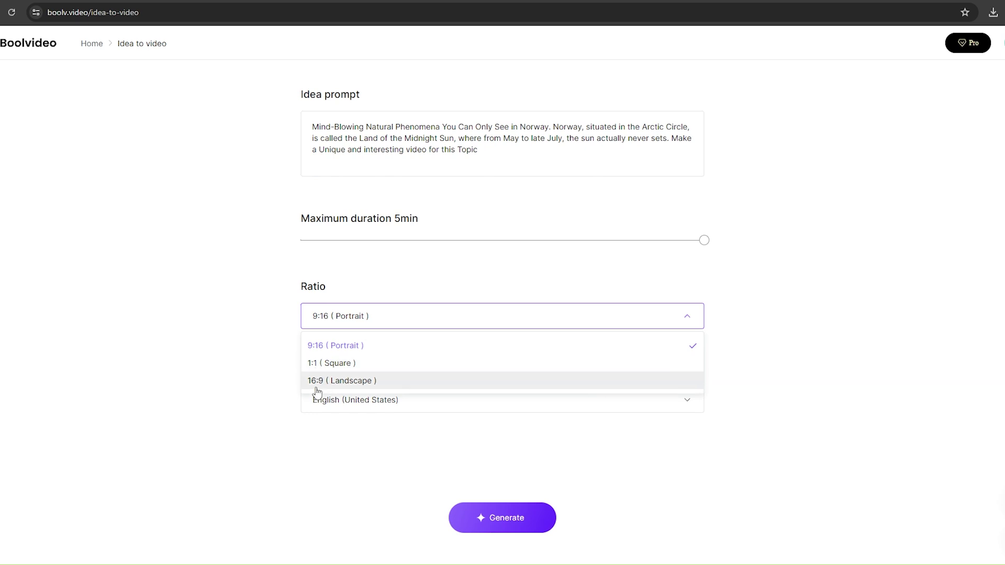
pyautogui.click(390, 381)
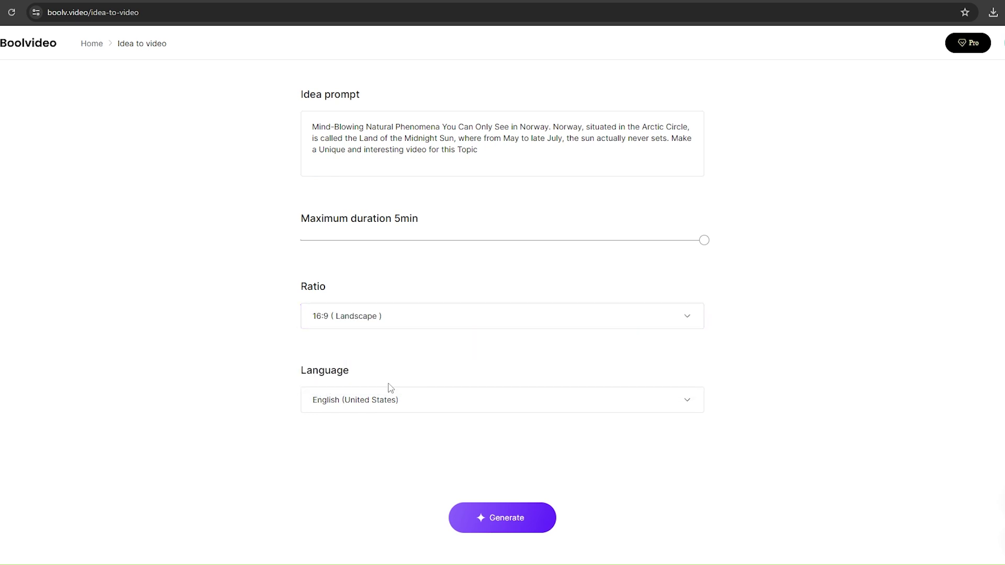
# Step: Choose English (United States) as the video language and generate the video
pyautogui.click(425, 402)
pyautogui.scroll(-3, 442, 485)
pyautogui.scroll(2, 442, 485)
pyautogui.scroll(3, 437, 481)
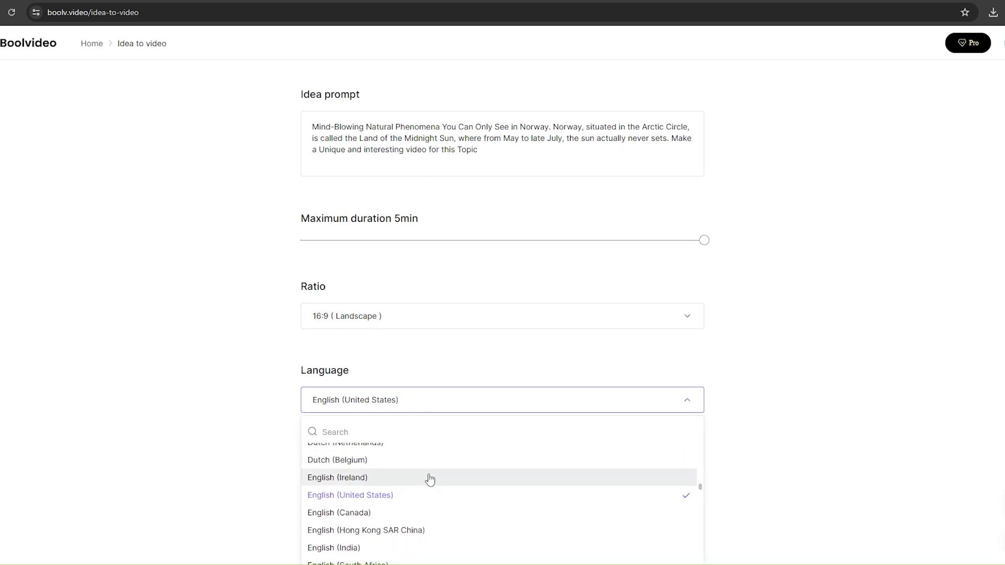
pyautogui.scroll(-4, 438, 477)
pyautogui.scroll(-3, 438, 476)
pyautogui.scroll(5, 415, 496)
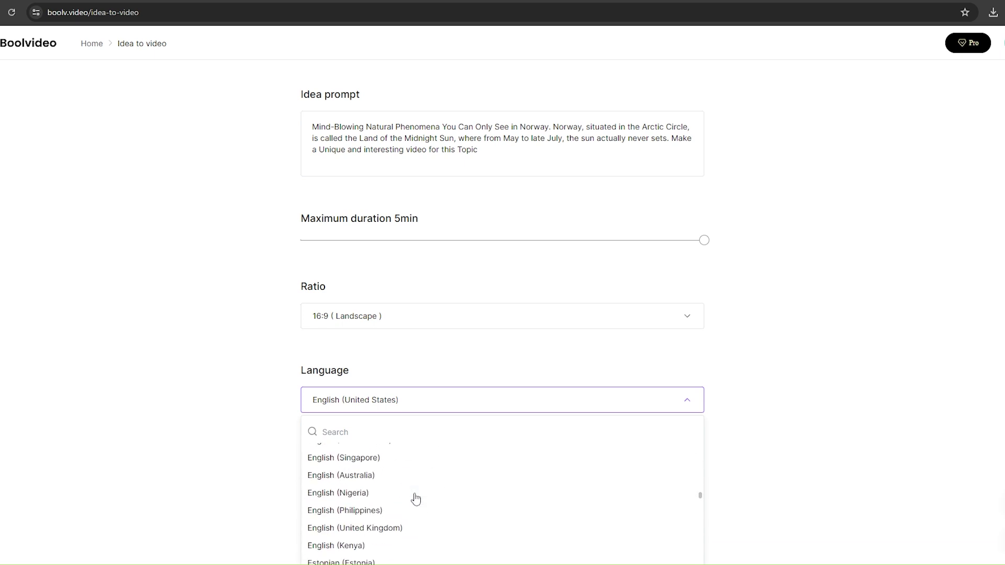
pyautogui.scroll(1, 406, 494)
pyautogui.click(406, 493)
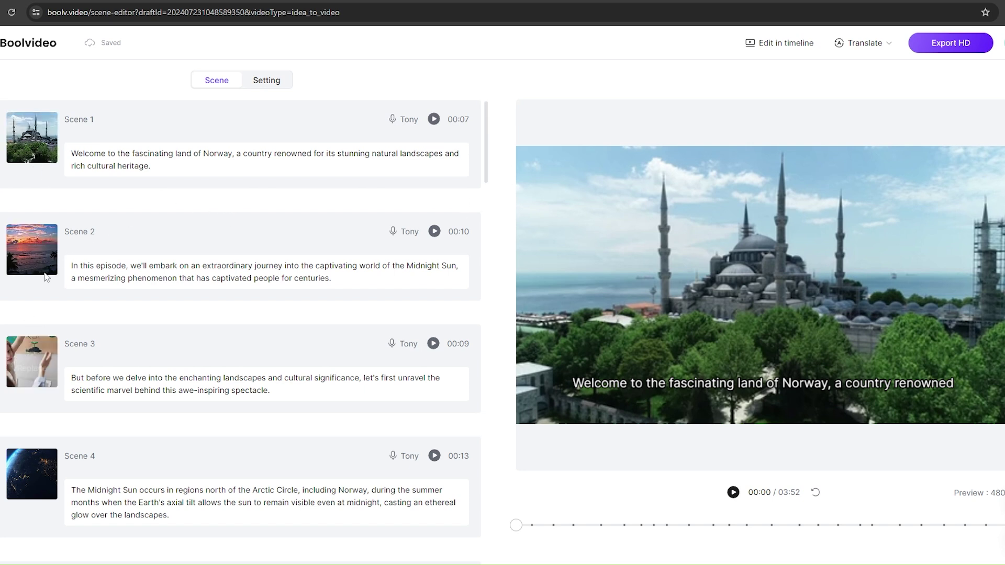
# Step: Review the generated scenes and browse the library's replacement video clips for scene 3 without replacing its clip
pyautogui.scroll(-1, 29, 348)
pyautogui.scroll(-1, 36, 308)
pyautogui.scroll(2, 43, 298)
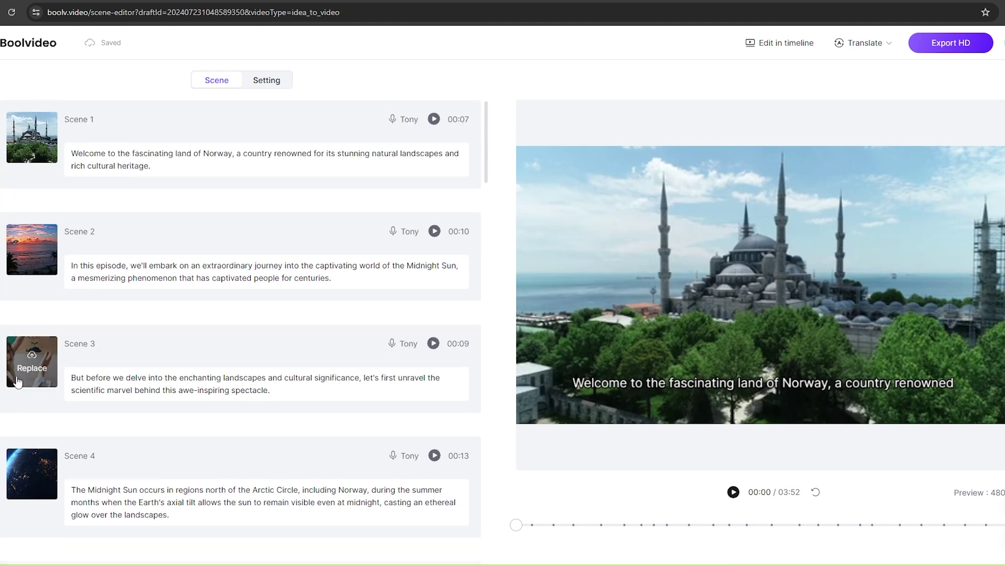
pyautogui.click(31, 360)
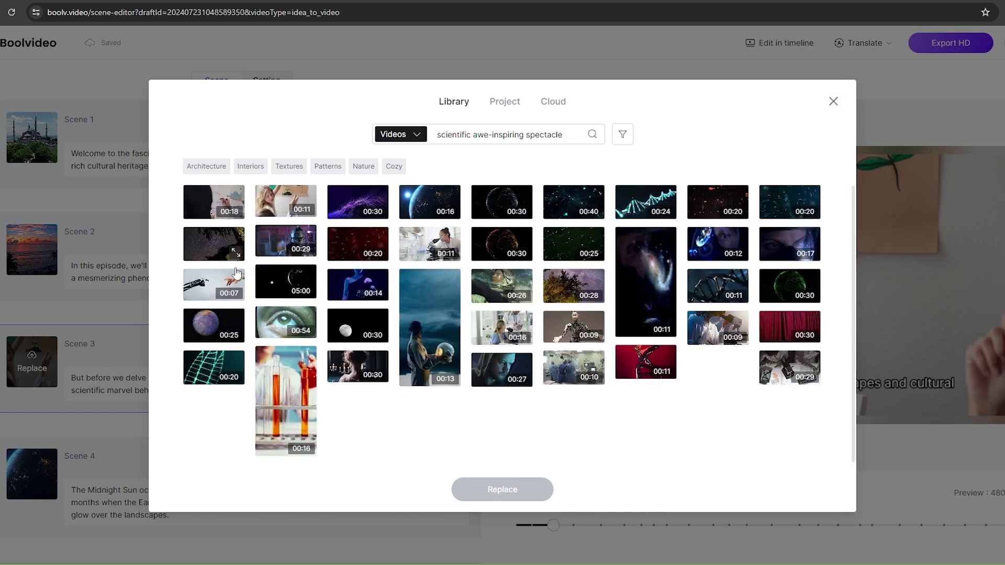
pyautogui.click(215, 325)
pyautogui.click(832, 102)
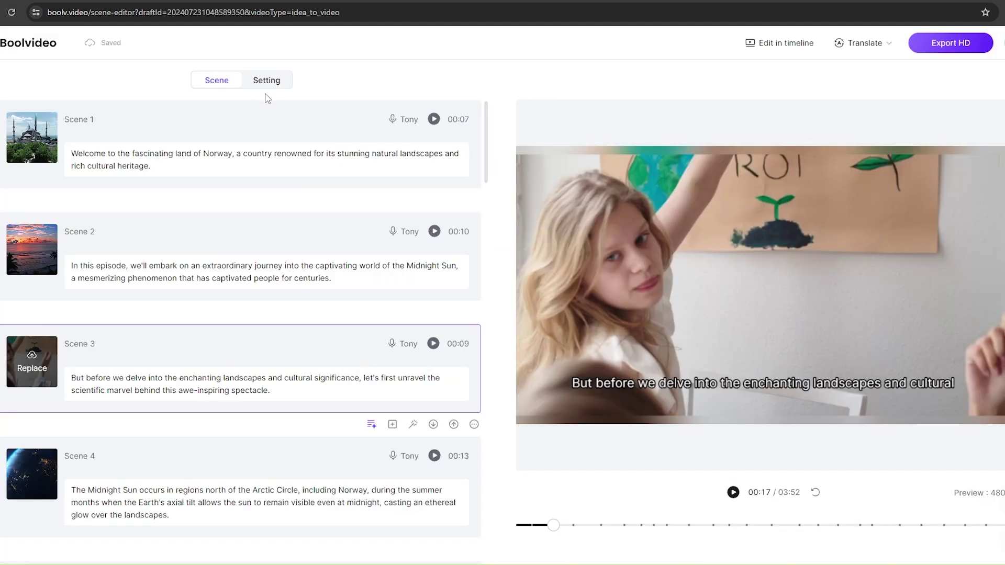
# Step: Set the Tony voice to the Excited style and apply it to all the voiceovers
pyautogui.click(409, 124)
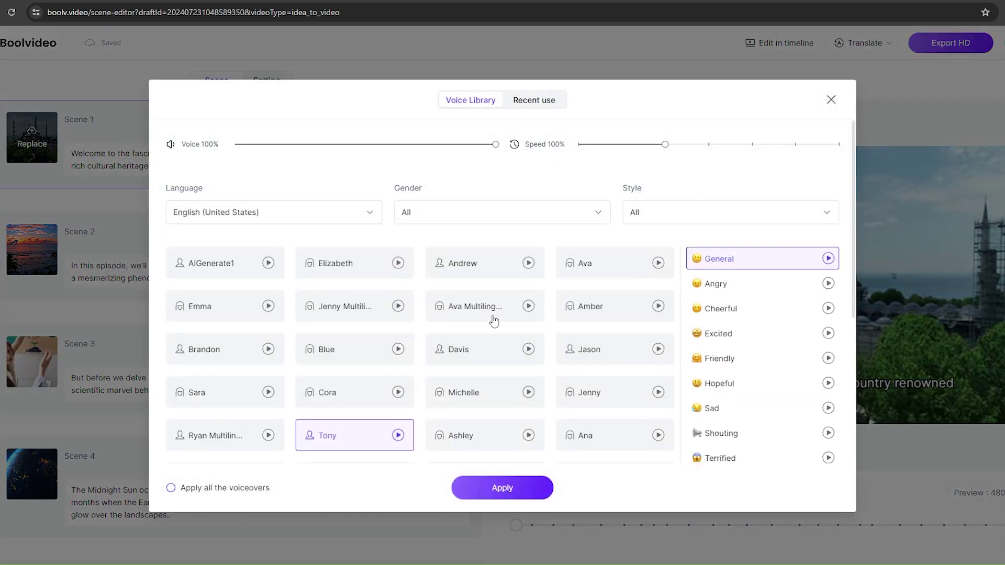
pyautogui.scroll(-2, 352, 327)
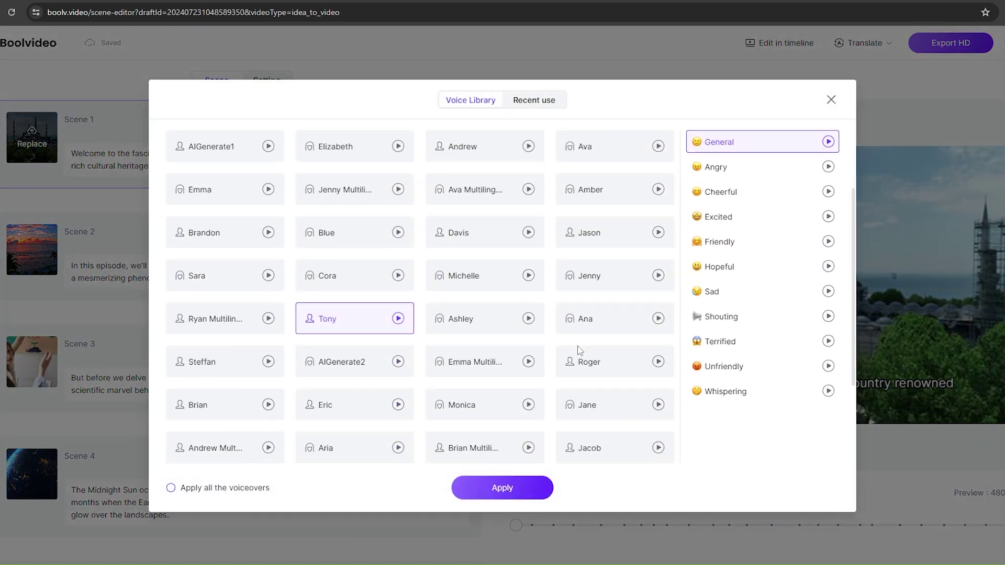
pyautogui.scroll(-1, 521, 340)
pyautogui.scroll(2, 473, 350)
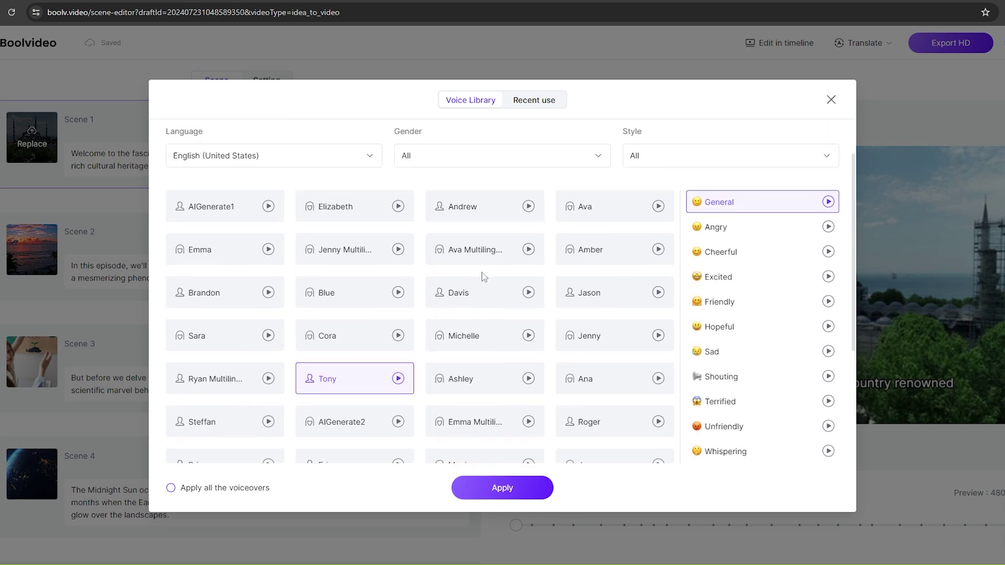
pyautogui.click(453, 159)
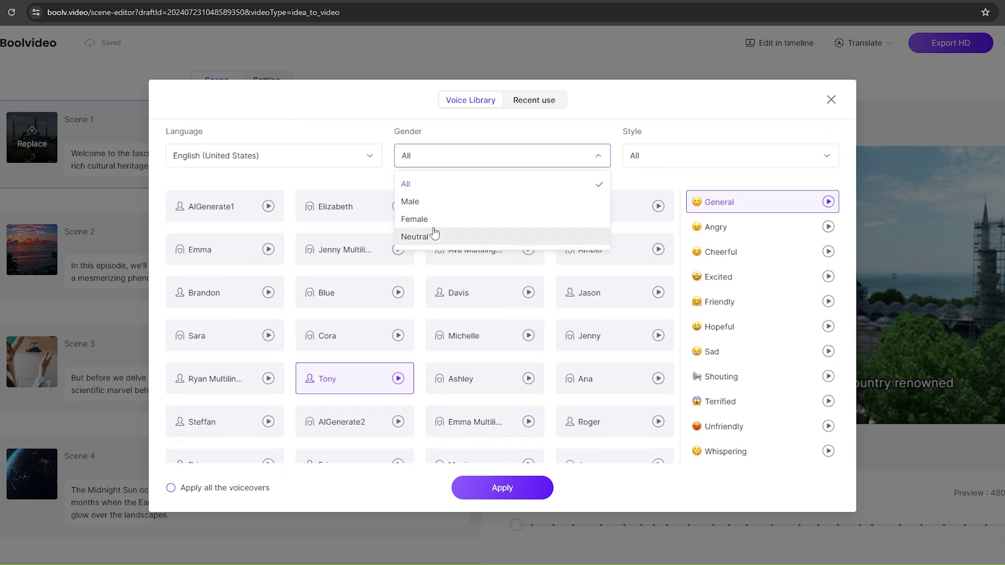
pyautogui.click(645, 177)
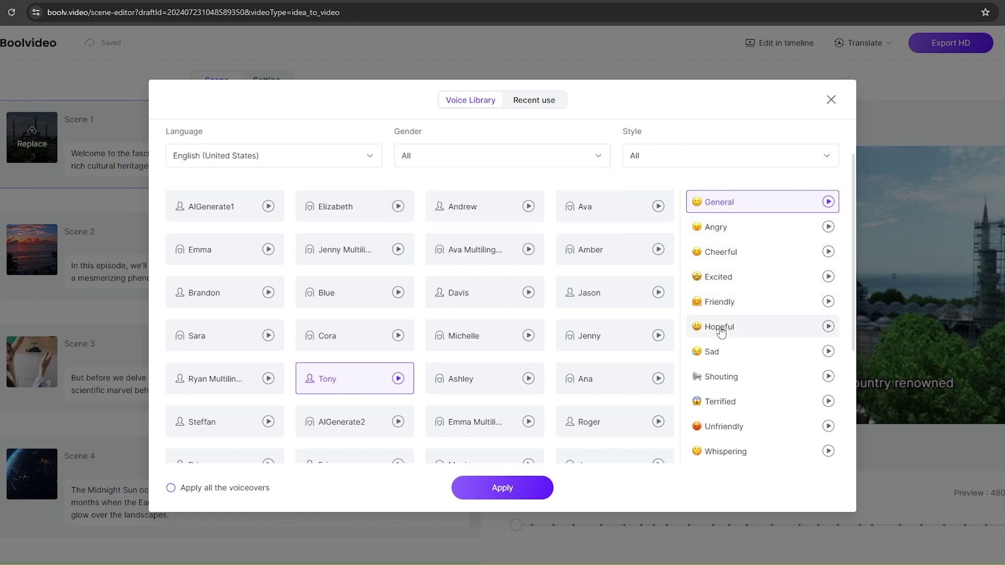
pyautogui.click(720, 283)
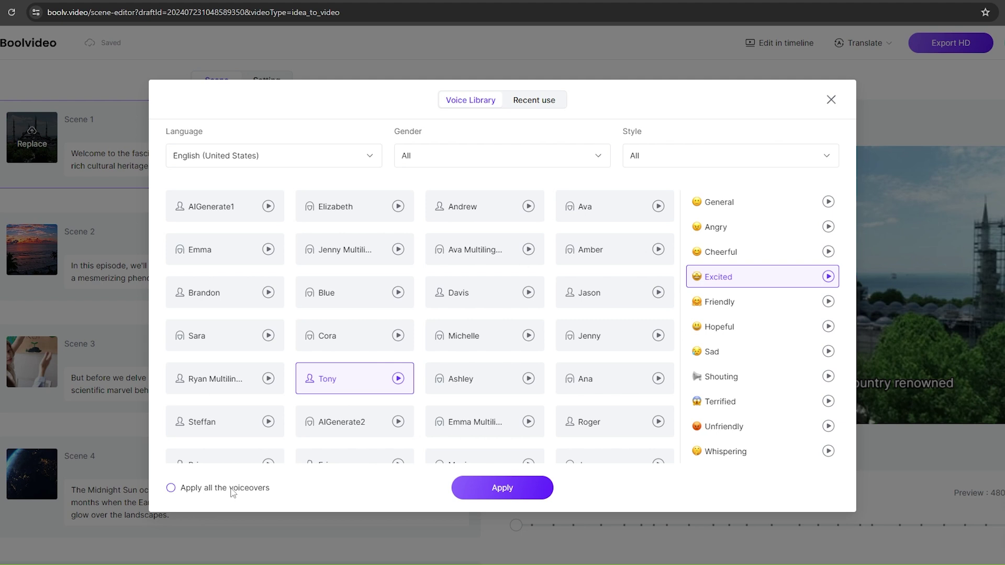
pyautogui.click(486, 497)
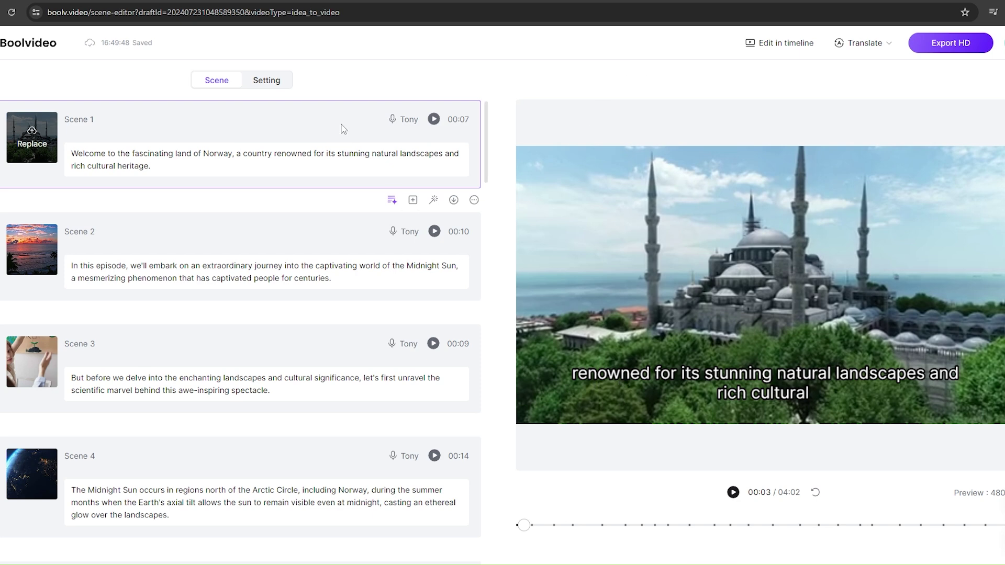
# Step: Apply the yellow SHOP NOW style to the video's captions
pyautogui.click(266, 84)
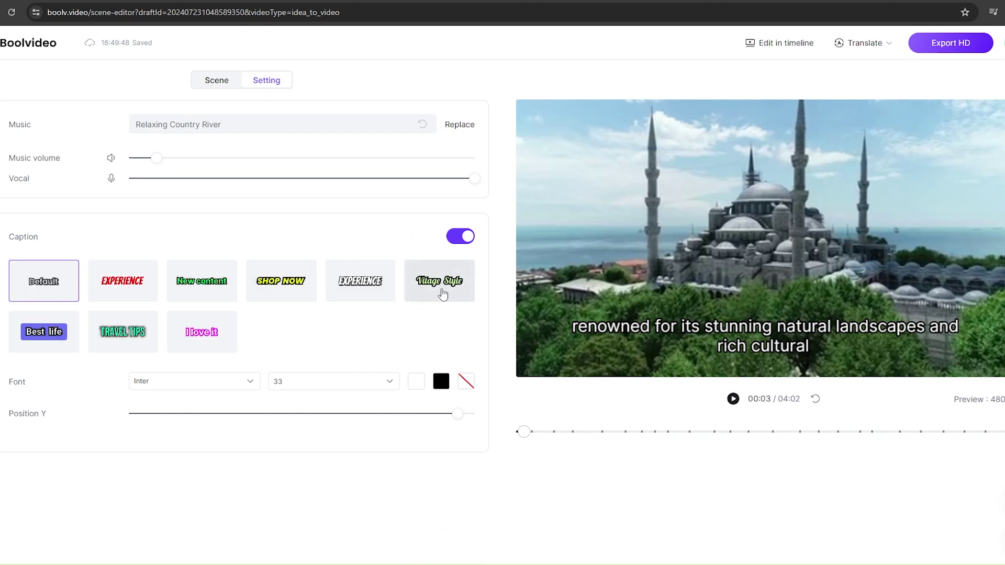
pyautogui.click(62, 337)
pyautogui.click(284, 291)
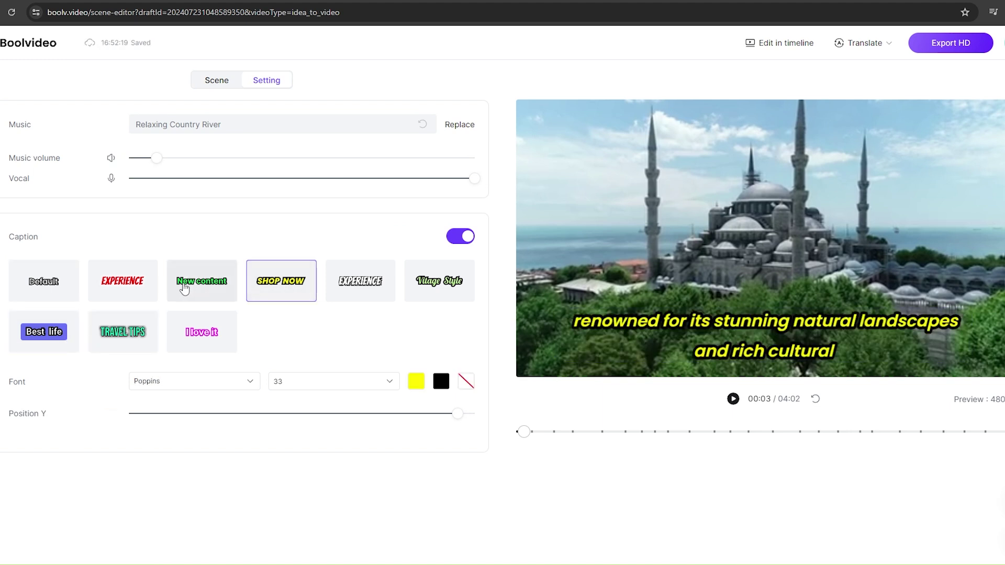
# Step: Set the caption font to Staatliches, keep the font size at 33, and fine-tune the captions' vertical position
pyautogui.click(189, 382)
pyautogui.scroll(-5, 190, 314)
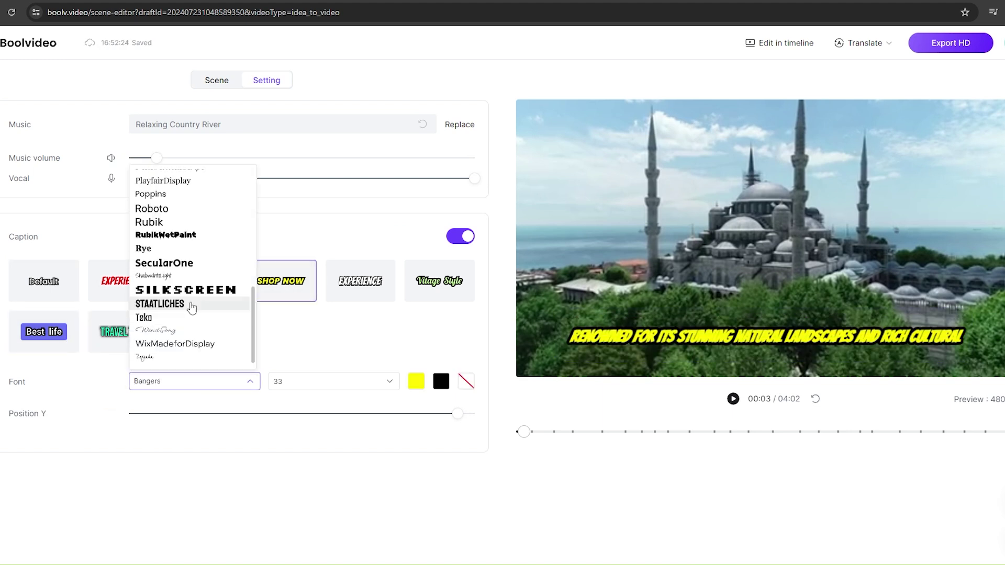
pyautogui.click(191, 366)
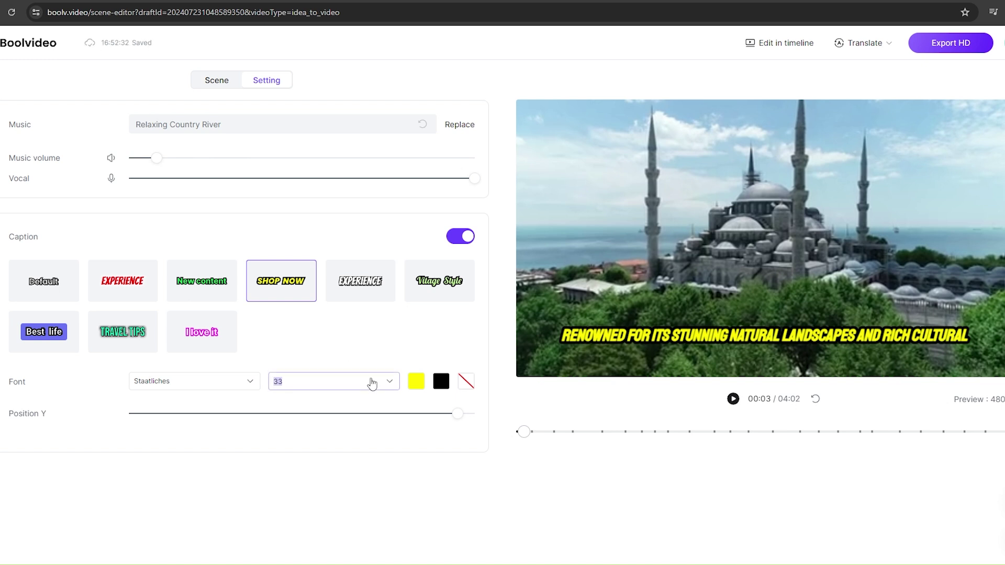
pyautogui.click(391, 390)
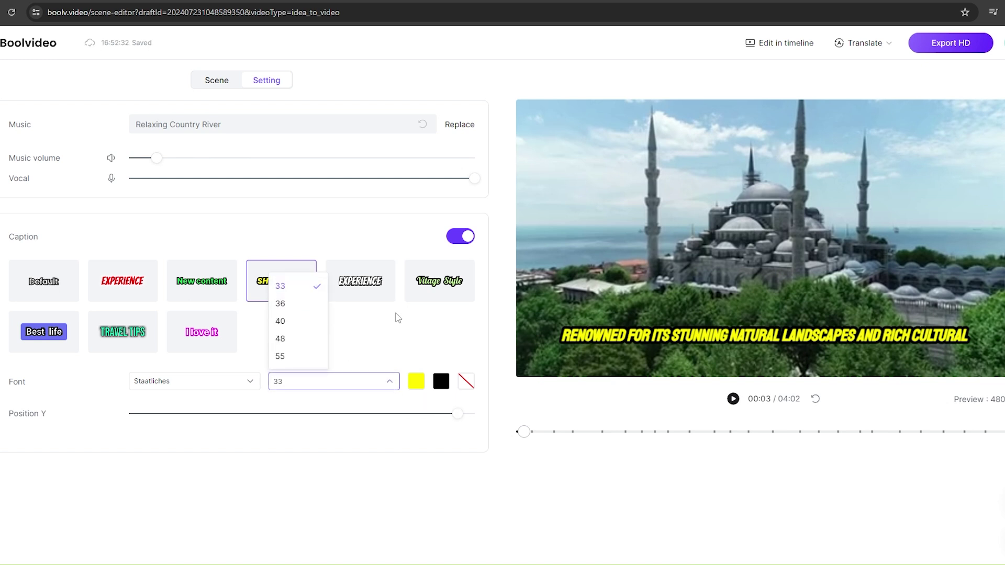
pyautogui.click(396, 387)
pyautogui.moveTo(452, 416)
pyautogui.mouseDown()
pyautogui.moveTo(328, 413)
pyautogui.moveTo(456, 414)
pyautogui.mouseUp()
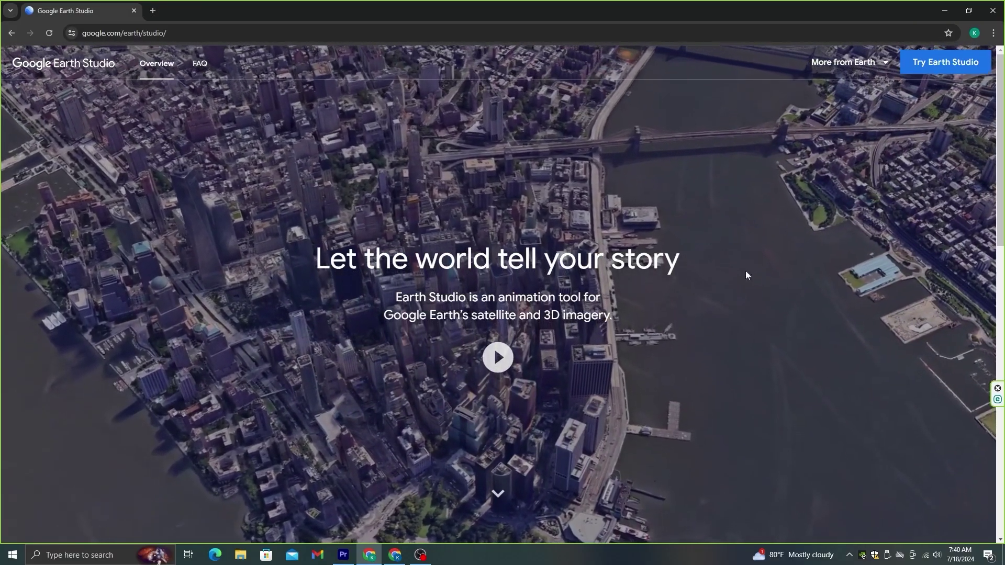
# Step: Launch Google Earth Studio and start a Quick Start project from the Zoom-To template
pyautogui.click(934, 66)
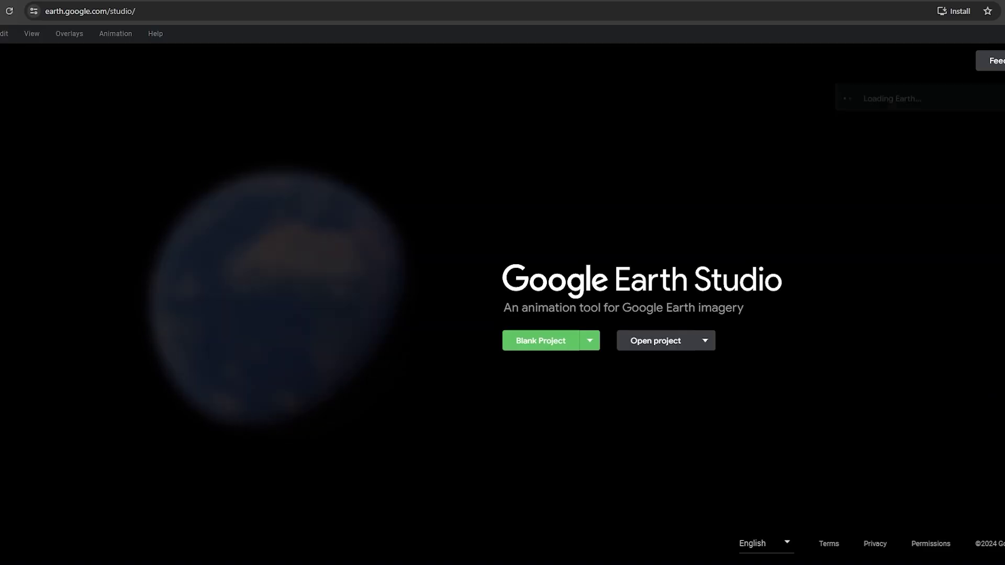
pyautogui.click(589, 345)
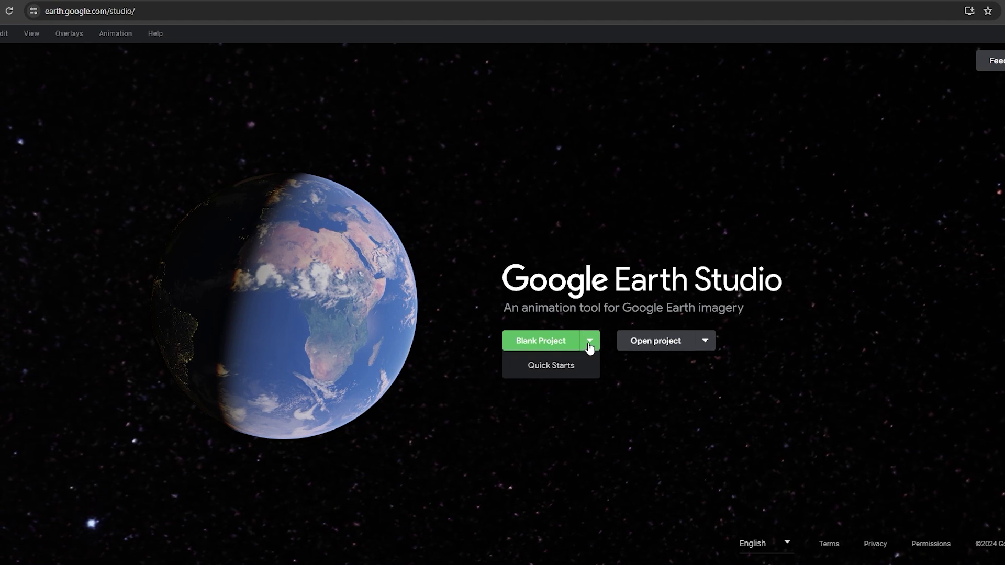
pyautogui.click(552, 366)
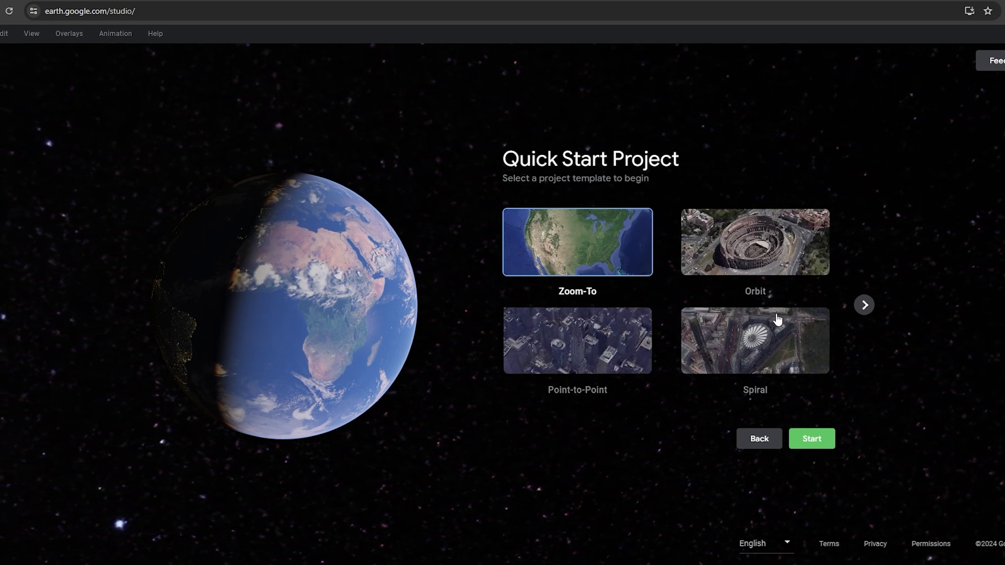
pyautogui.click(864, 305)
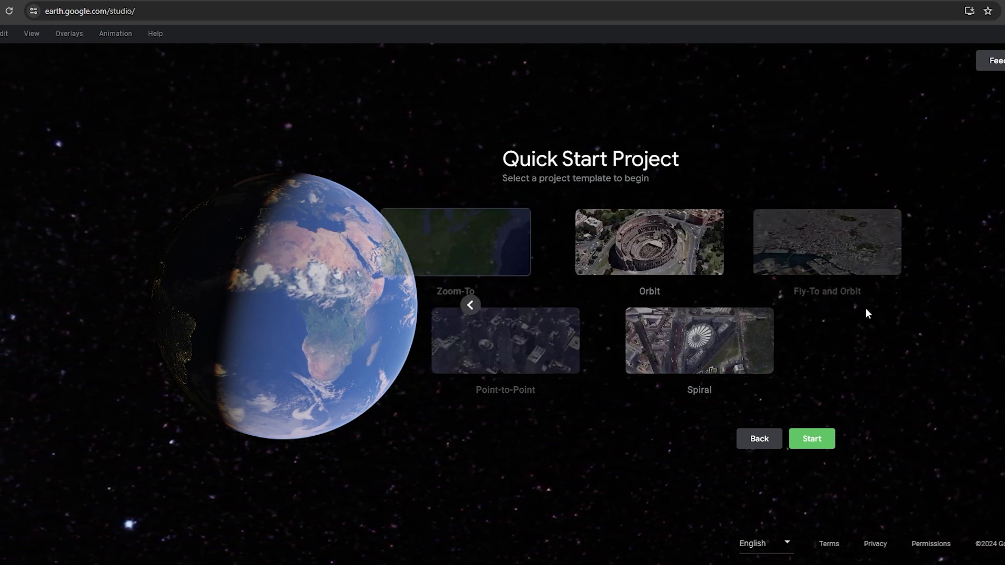
pyautogui.click(470, 305)
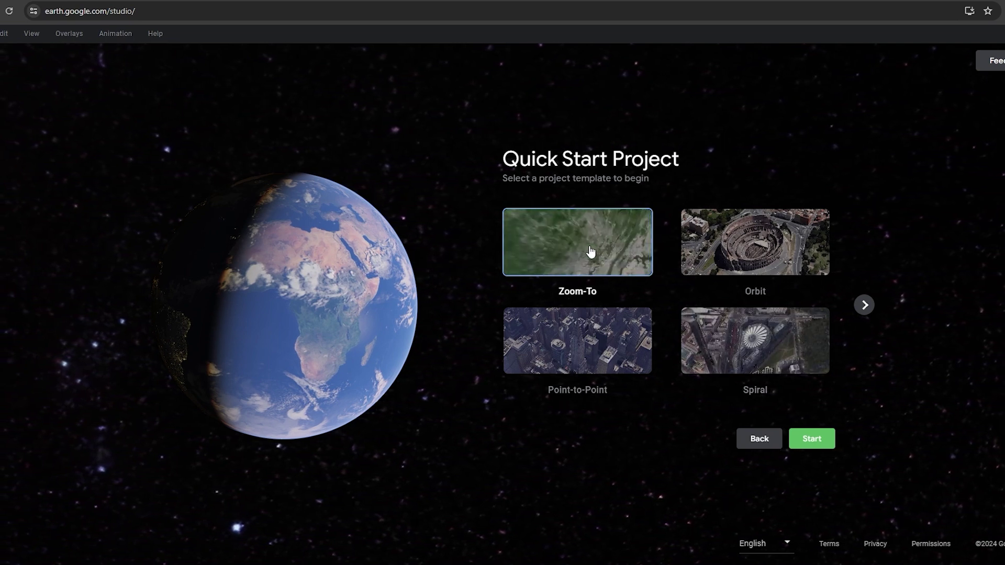
pyautogui.click(812, 442)
# Step: Search for Norway as the zoom target and continue to the starting altitude settings
pyautogui.click(393, 477)
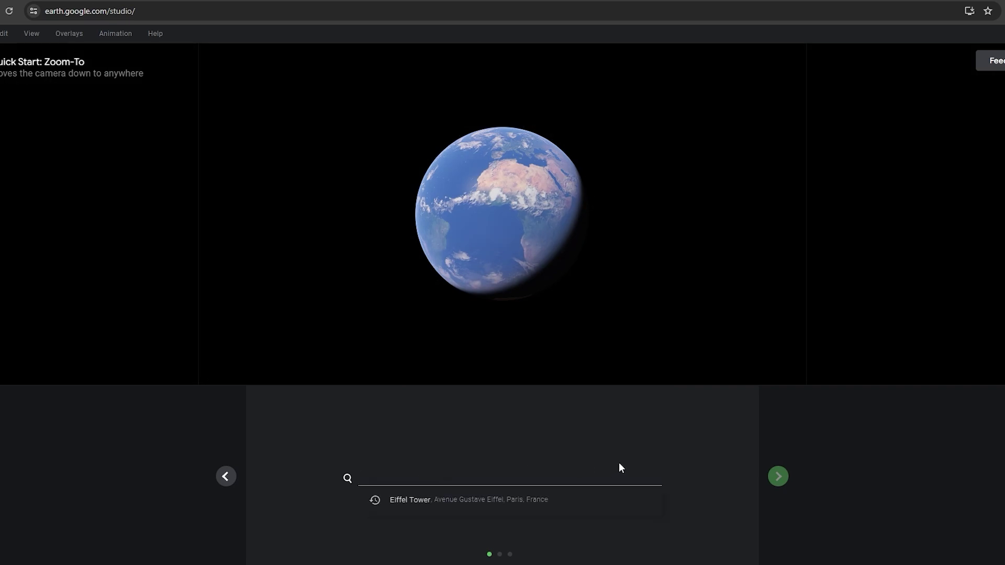
pyautogui.write('Norway')
pyautogui.click(449, 502)
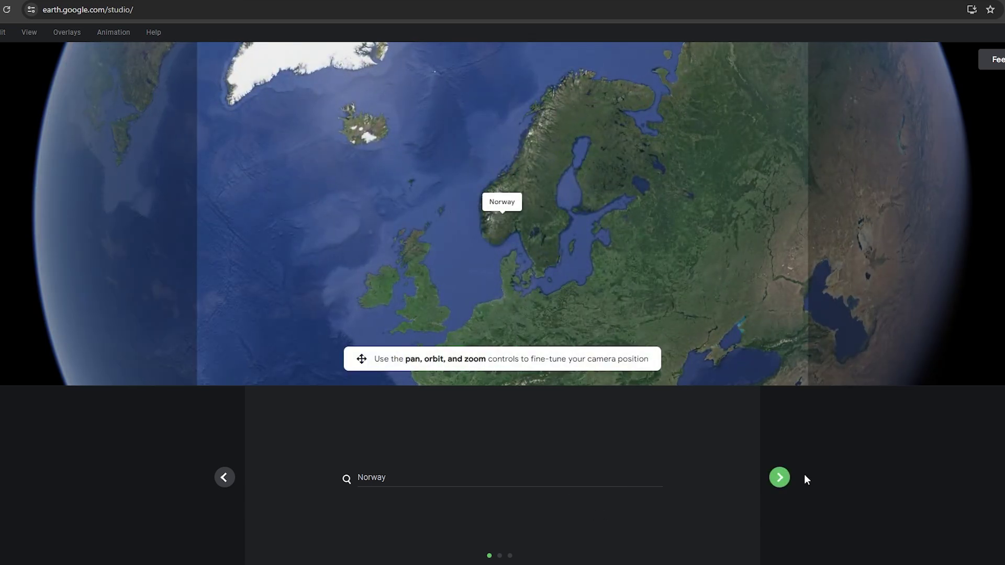
pyautogui.click(779, 478)
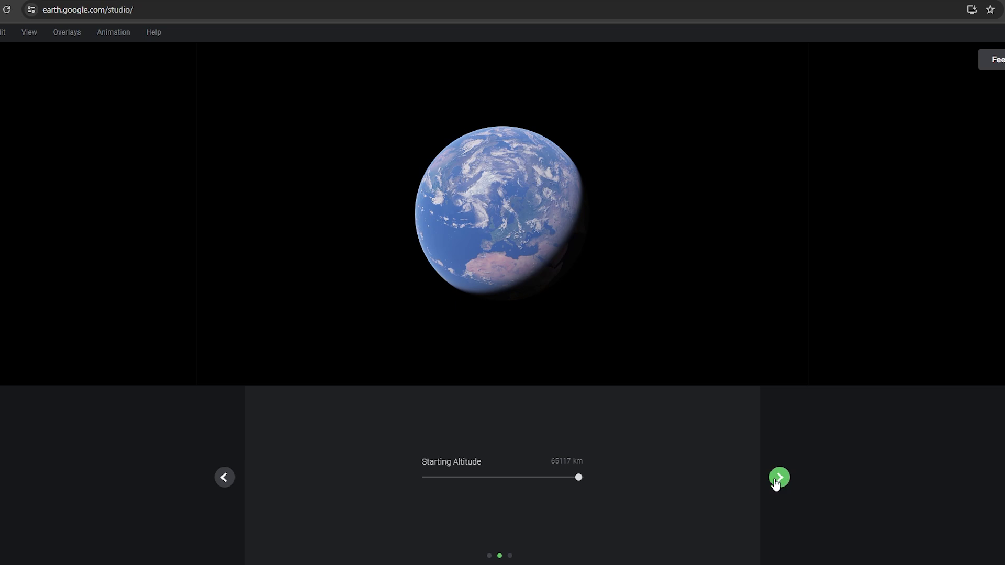
# Step: Set the zoom's starting altitude to about 35470 km and its duration to 10 seconds, and finish the Zoom-To setup
pyautogui.moveTo(579, 477); pyautogui.dragTo(501, 489)
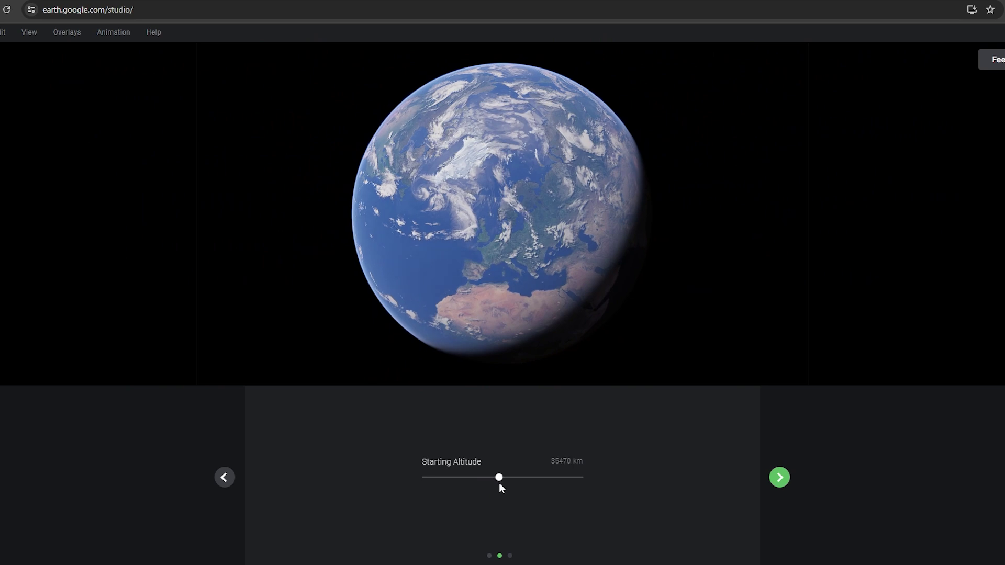
pyautogui.click(779, 477)
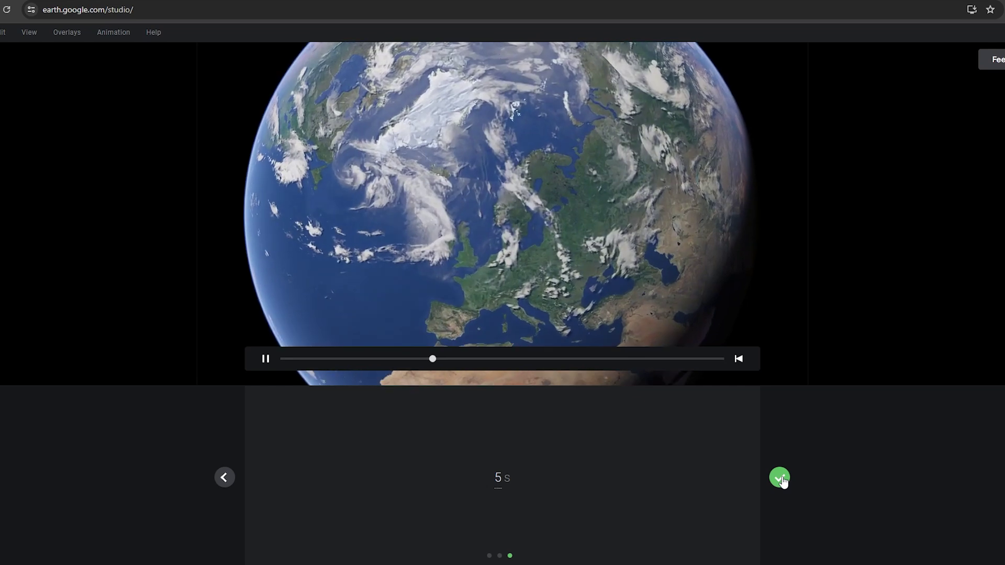
pyautogui.doubleClick(497, 476)
pyautogui.write('10')
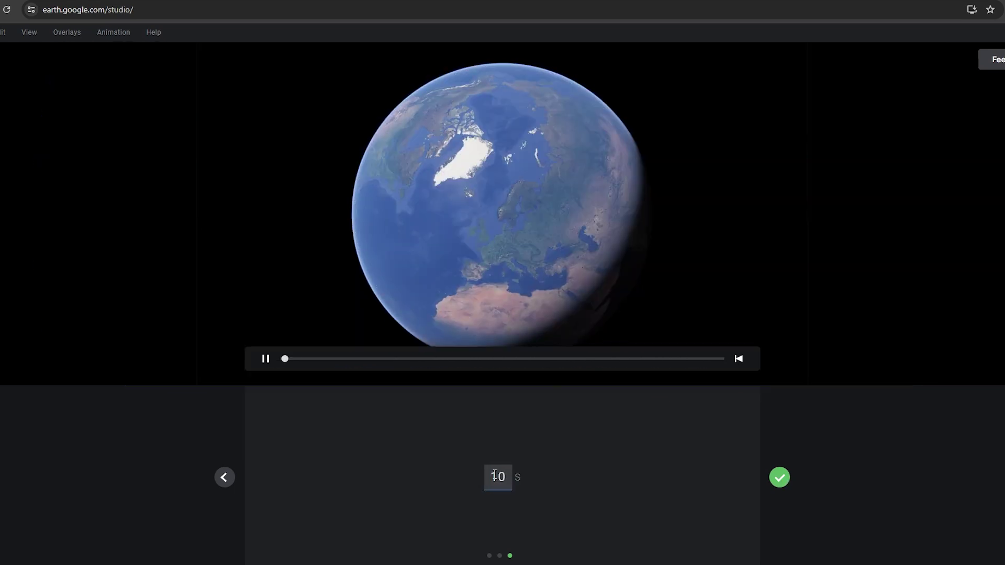
pyautogui.press('Return')
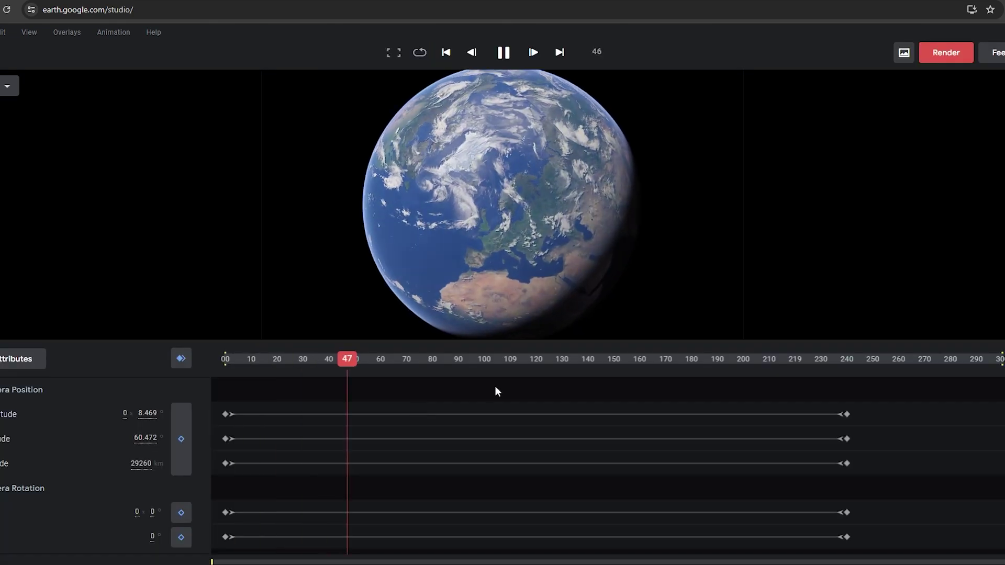
# Step: Submit the zoom animation for rendering as an MP4 video named norway1
pyautogui.click(944, 53)
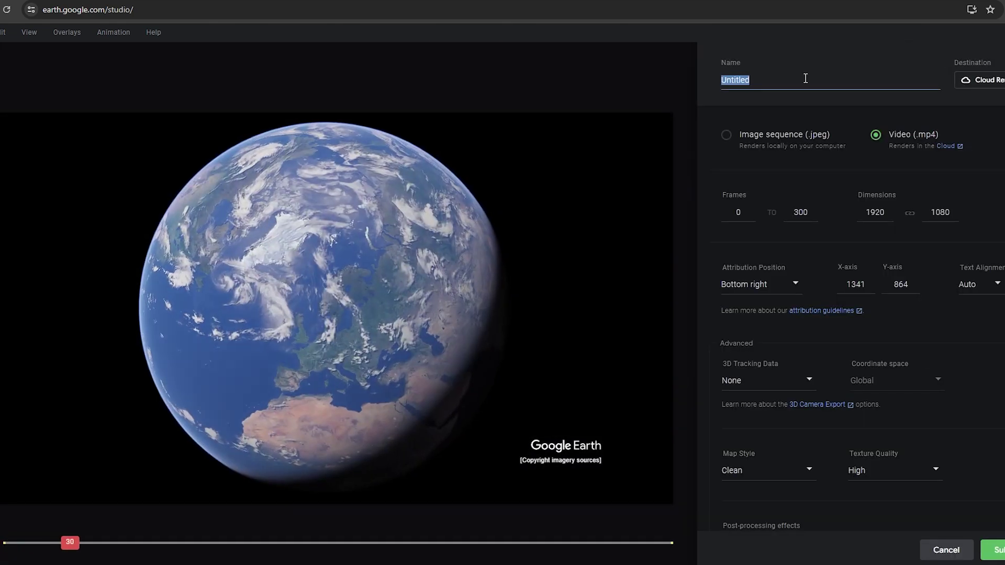
pyautogui.write('norway1')
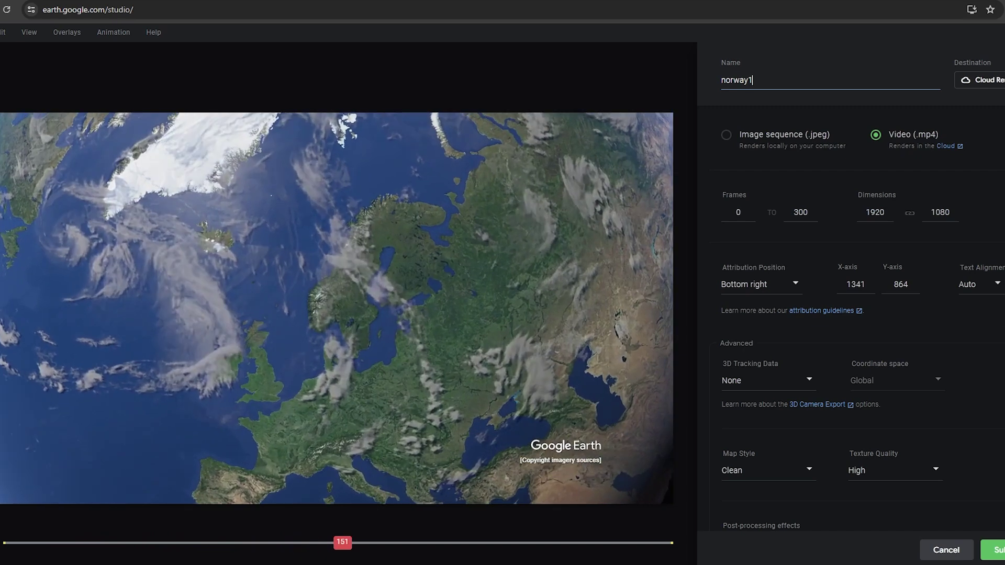
pyautogui.press('Return')
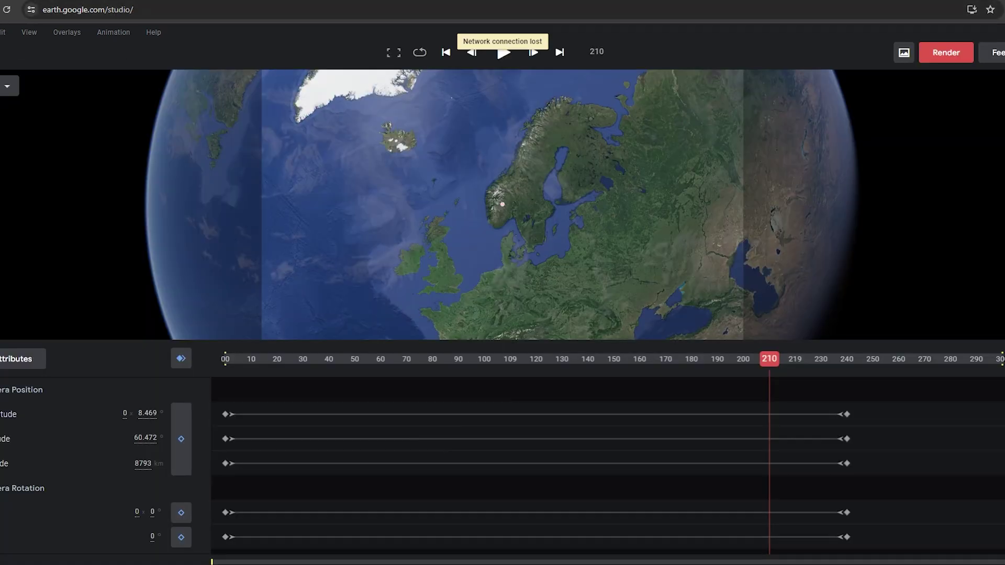
# Step: Start an Orbit Quick Start project, saving the current project, and use Norway as the orbit point
pyautogui.click(1, 32)
pyautogui.moveTo(96, 64)
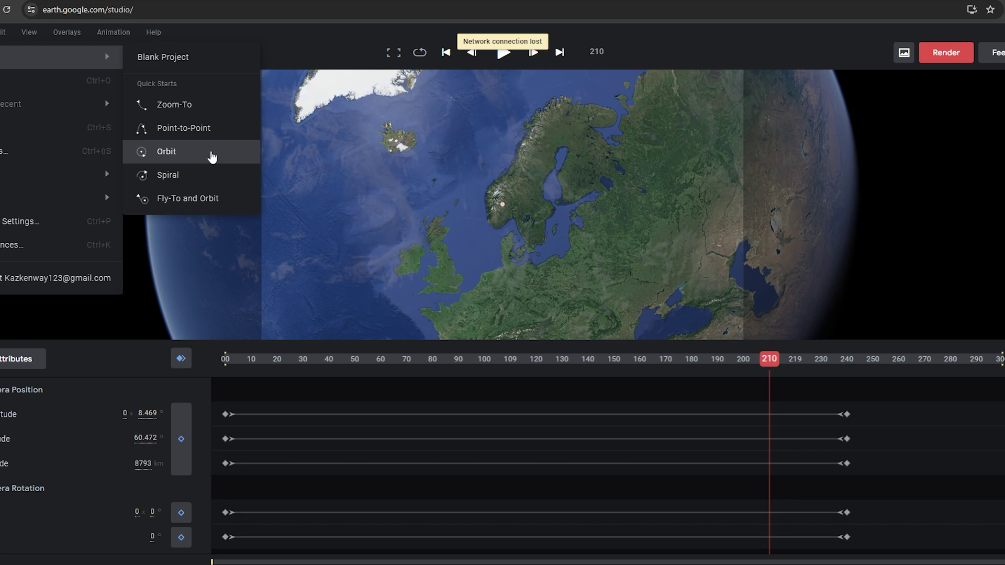
pyautogui.click(212, 156)
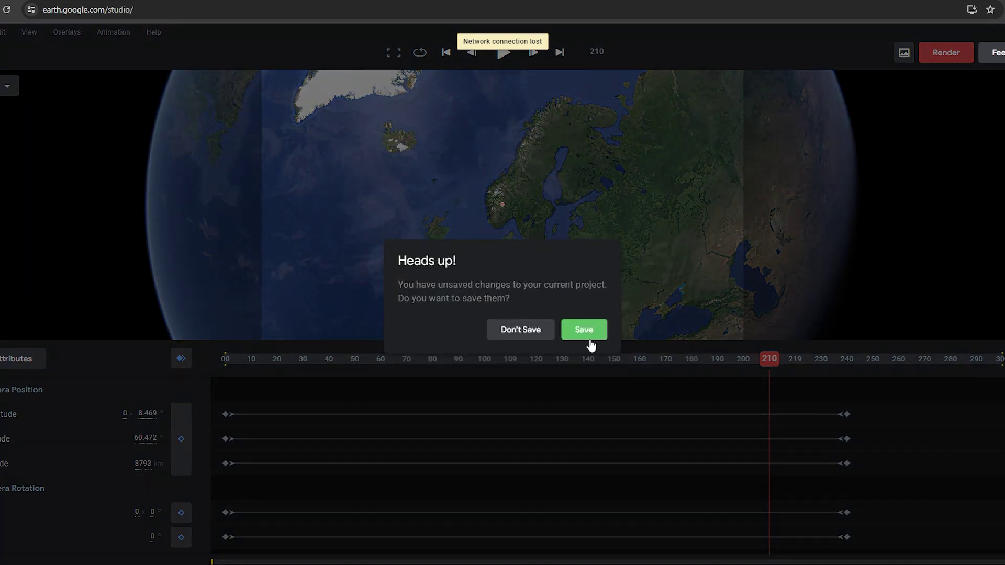
pyautogui.click(589, 338)
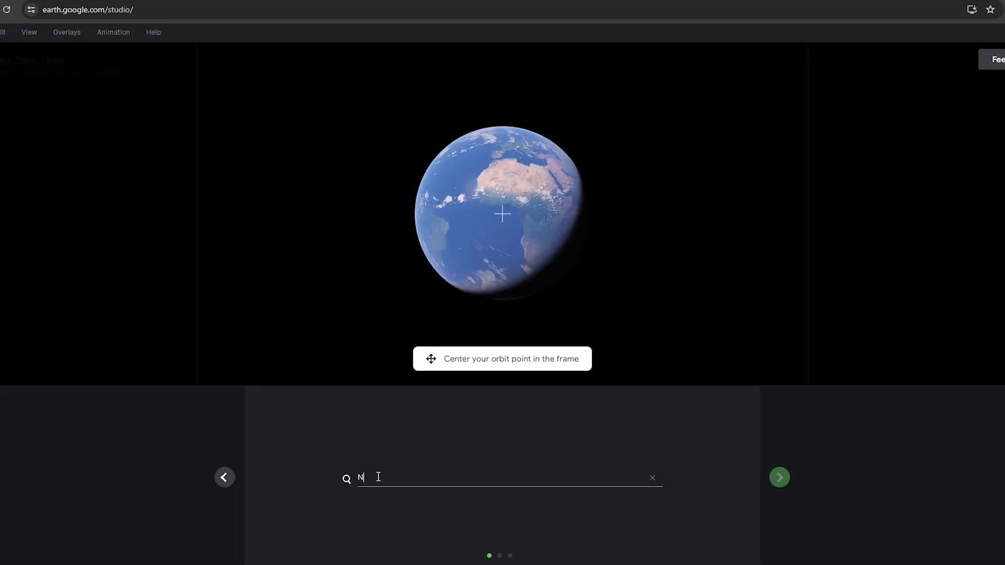
pyautogui.click(780, 478)
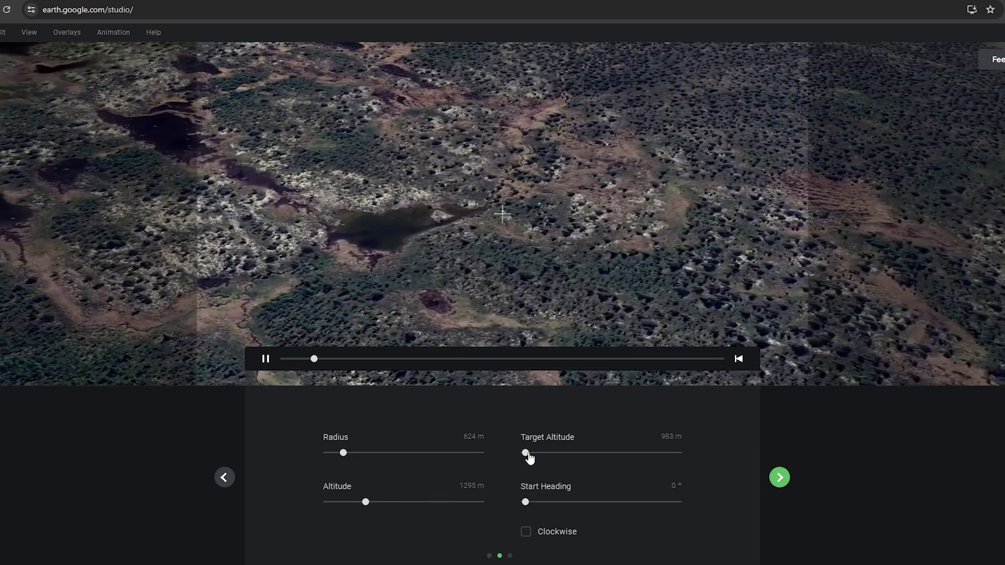
# Step: Set the orbit's radius to 2375 m, target altitude to 1183 m and altitude to 1533 m, and finish with the 50-second duration
pyautogui.moveTo(526, 453); pyautogui.dragTo(549, 453)
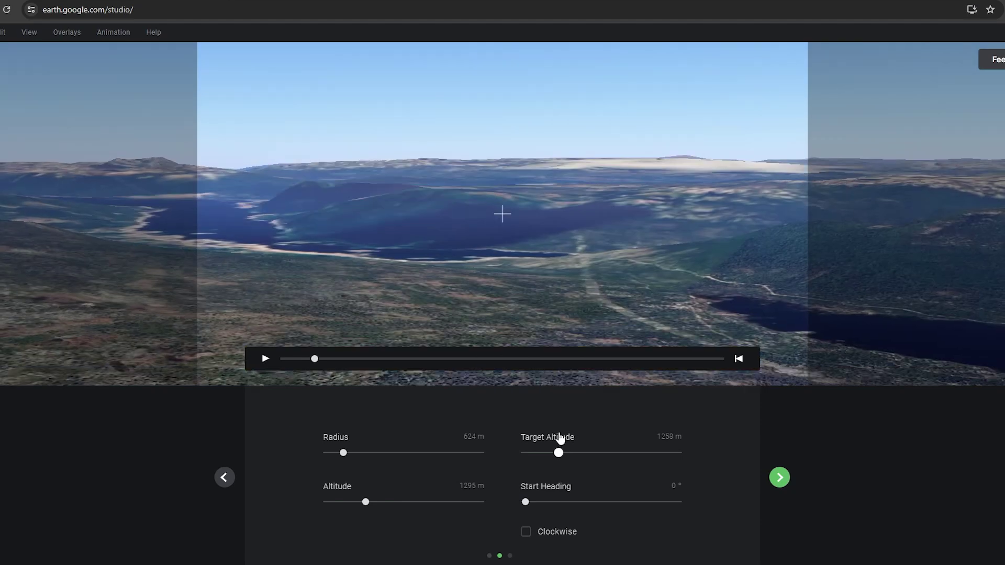
pyautogui.moveTo(343, 452); pyautogui.dragTo(385, 453)
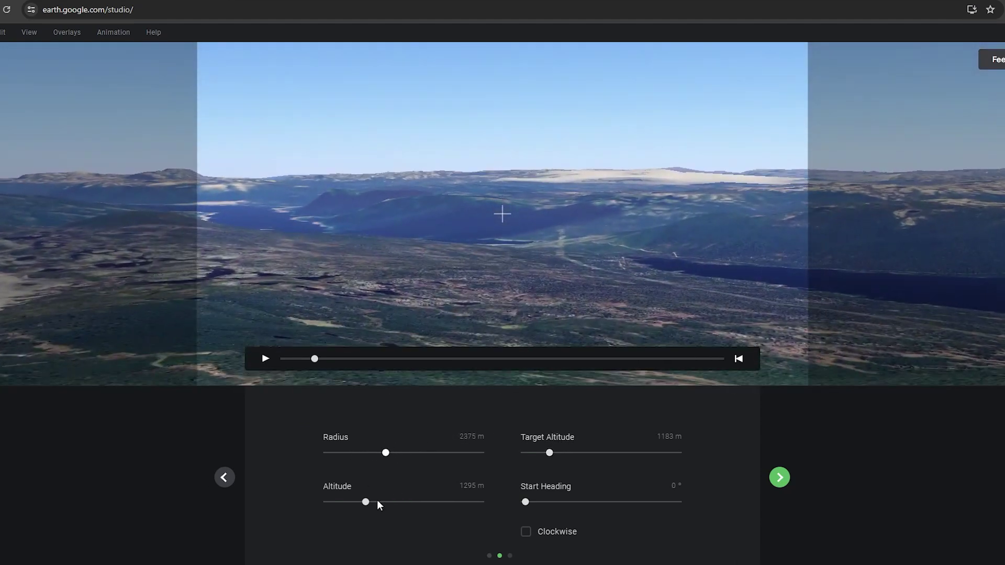
pyautogui.moveTo(365, 502); pyautogui.dragTo(395, 502)
pyautogui.moveTo(542, 505)
pyautogui.mouseDown()
pyautogui.moveTo(554, 506)
pyautogui.moveTo(525, 502)
pyautogui.mouseUp()
pyautogui.click(265, 358)
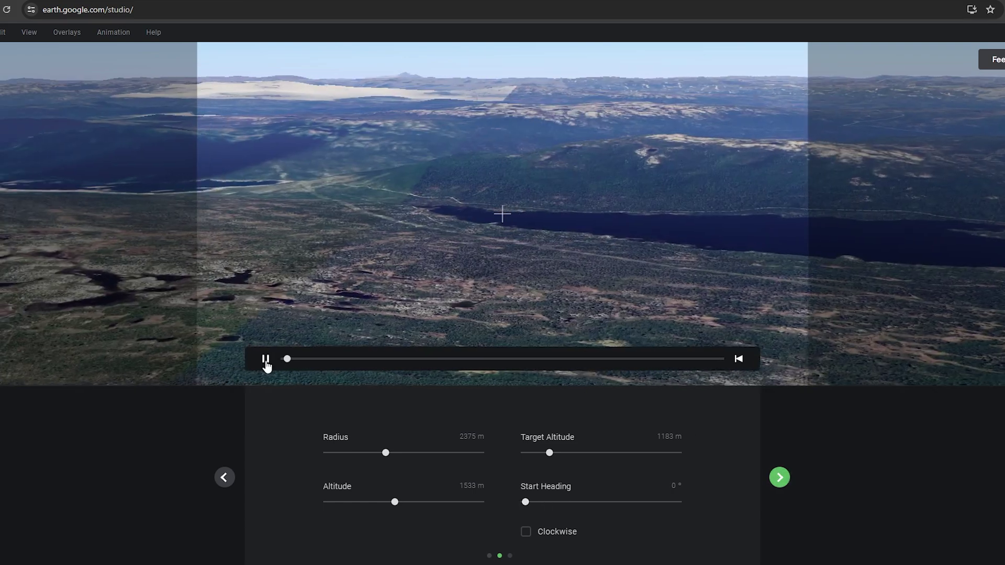
pyautogui.click(780, 479)
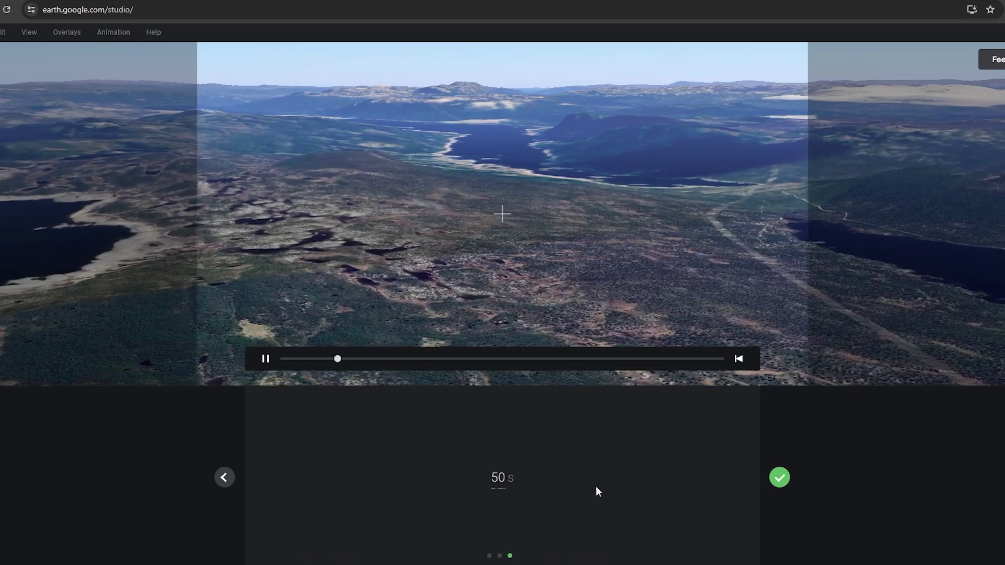
pyautogui.click(779, 477)
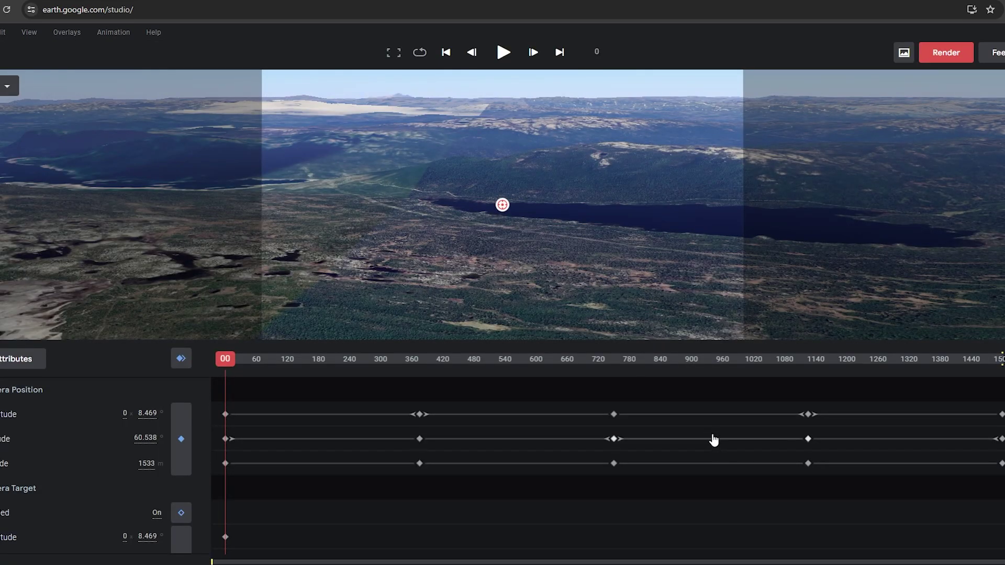
# Step: Submit the orbit animation for rendering as an MP4 named Norway2, and open the list of cloud renders
pyautogui.click(959, 56)
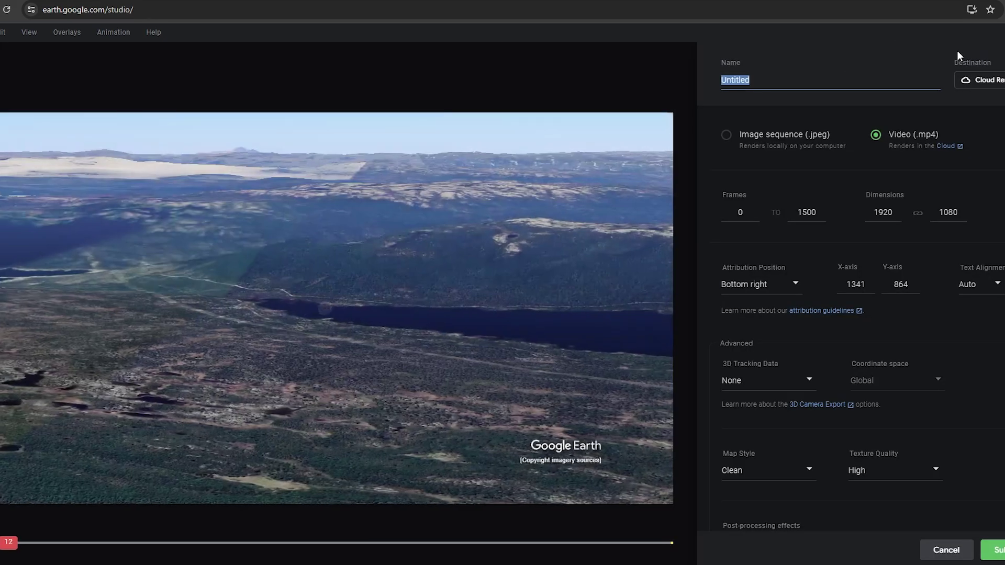
pyautogui.write('Norway2')
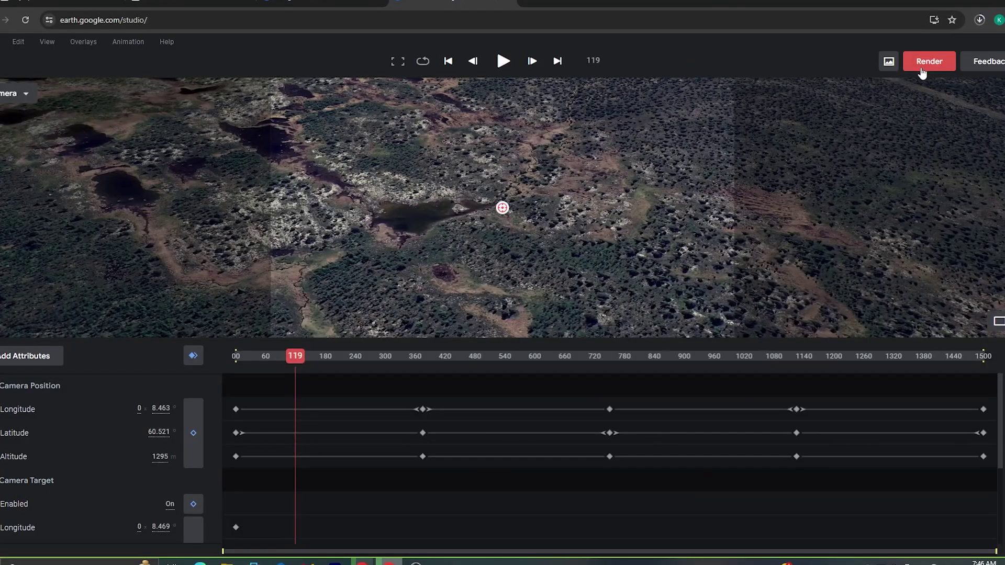
pyautogui.click(921, 71)
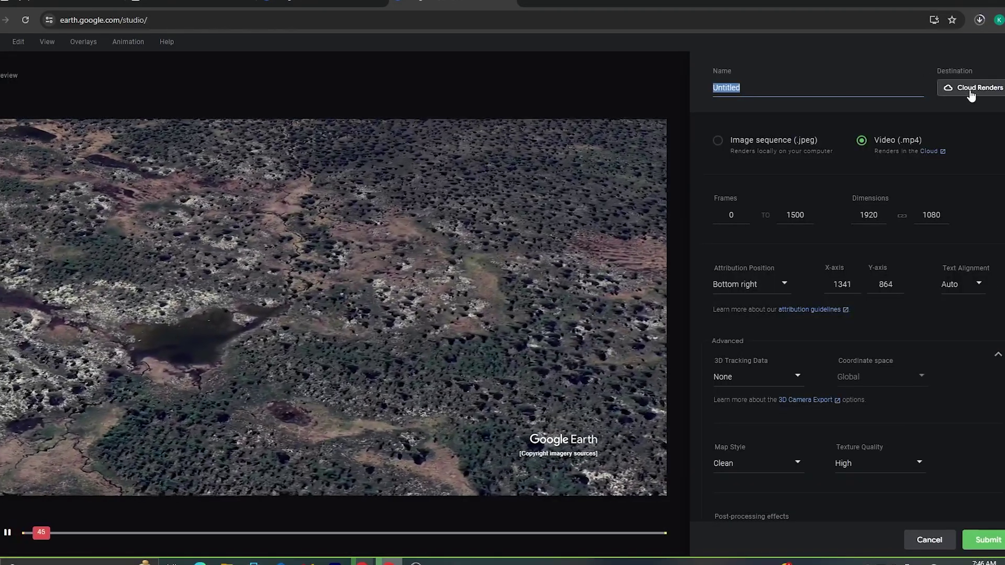
pyautogui.click(970, 90)
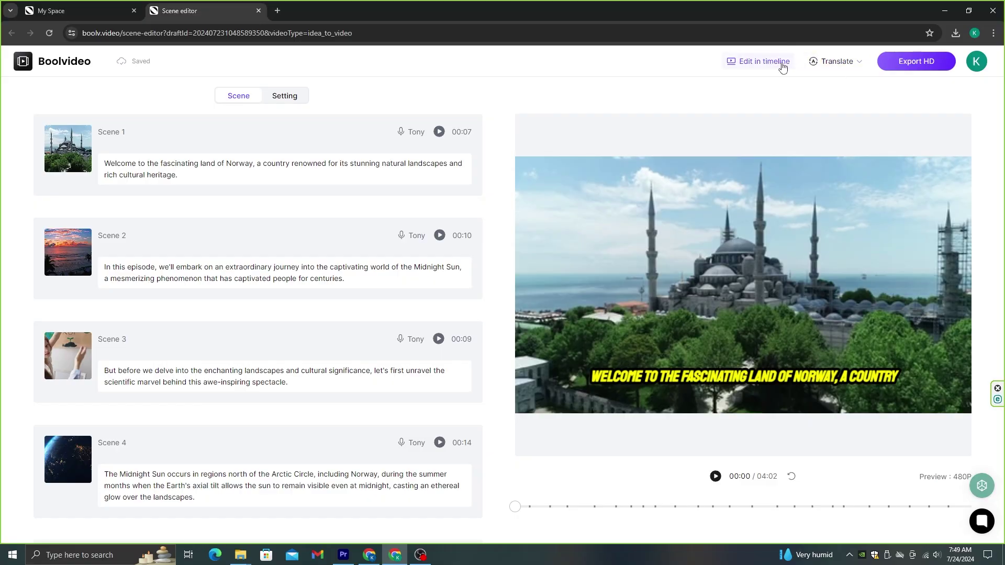
# Step: Switch to Boolvideo, open the Norway video in the timeline editor, and upload the norway1 and Norway2 clips
pyautogui.click(783, 67)
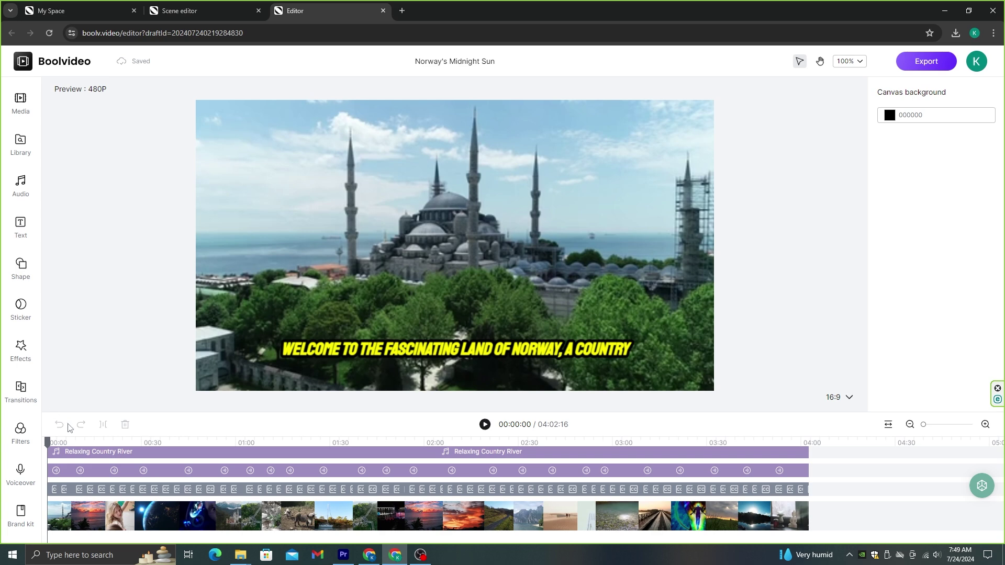
pyautogui.click(20, 103)
pyautogui.click(117, 122)
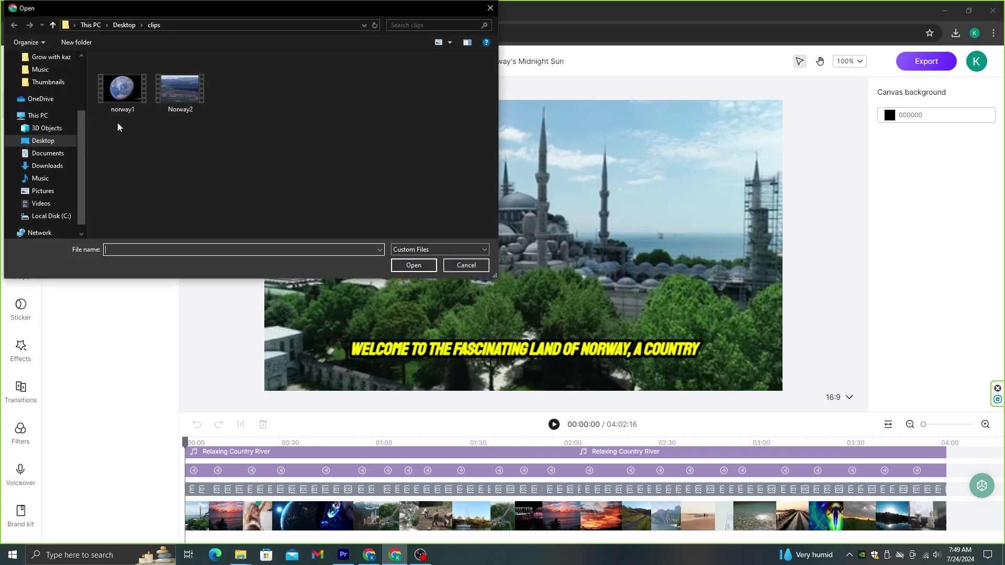
pyautogui.moveTo(117, 122); pyautogui.dragTo(212, 95)
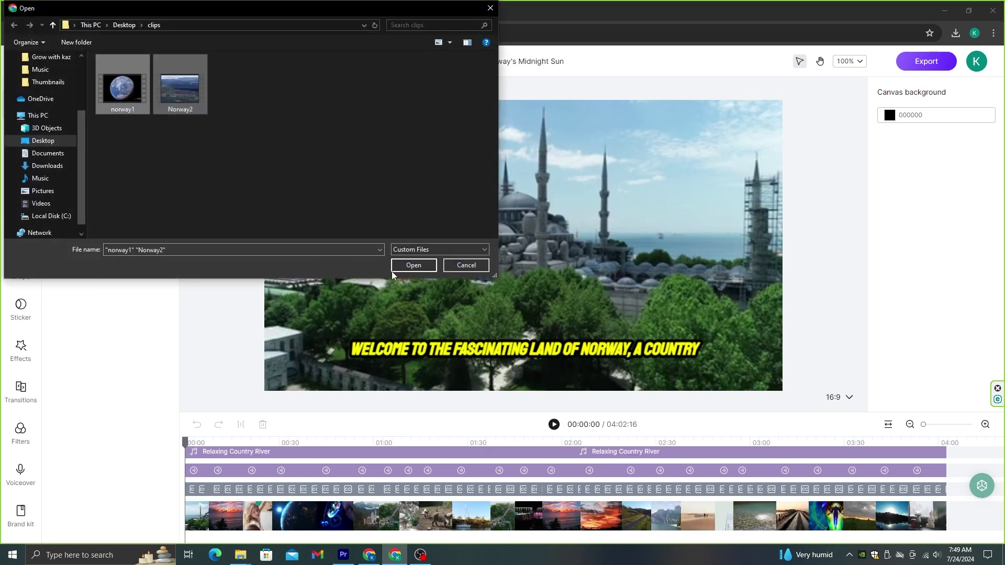
pyautogui.click(412, 265)
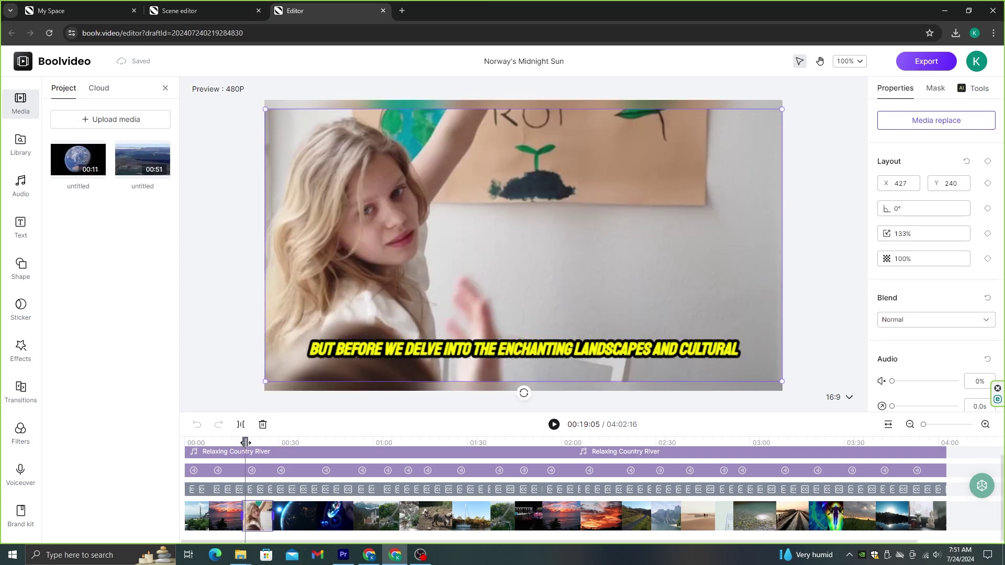
# Step: Replace the third scene's clip at about 20 seconds with the uploaded 10-second globe zoom video
pyautogui.moveTo(245, 443)
pyautogui.mouseDown()
pyautogui.moveTo(307, 444)
pyautogui.moveTo(248, 456)
pyautogui.mouseUp()
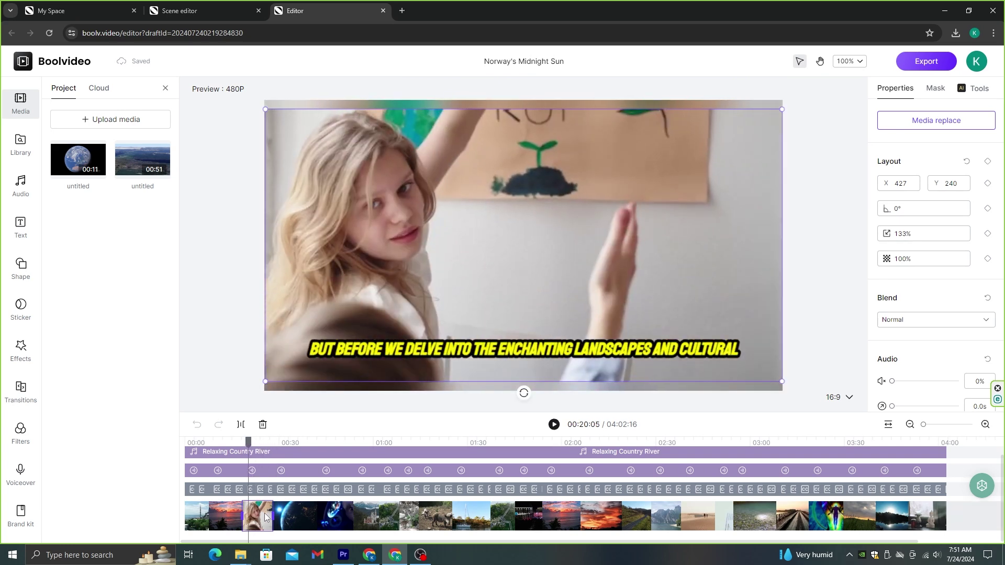
pyautogui.click(963, 130)
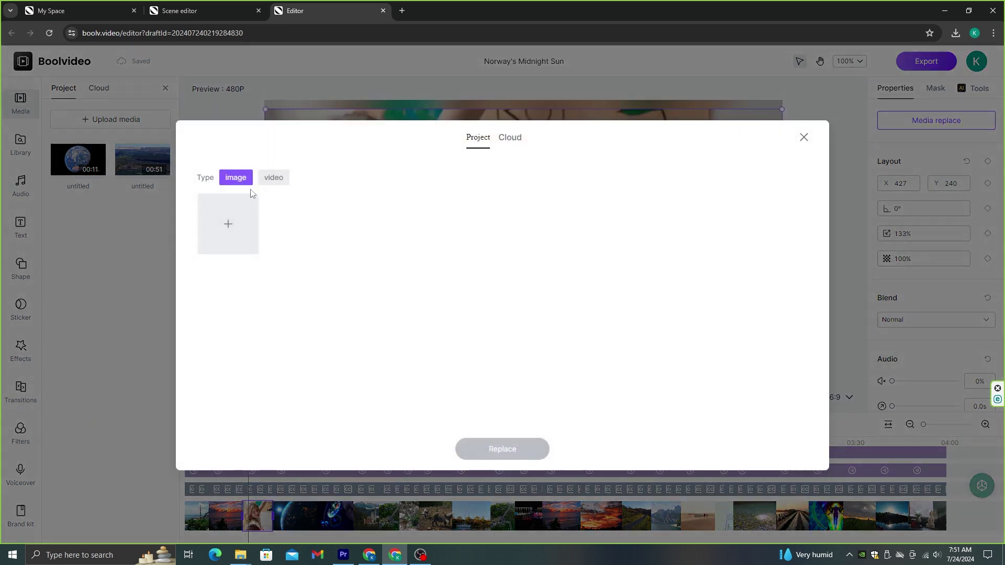
pyautogui.click(272, 178)
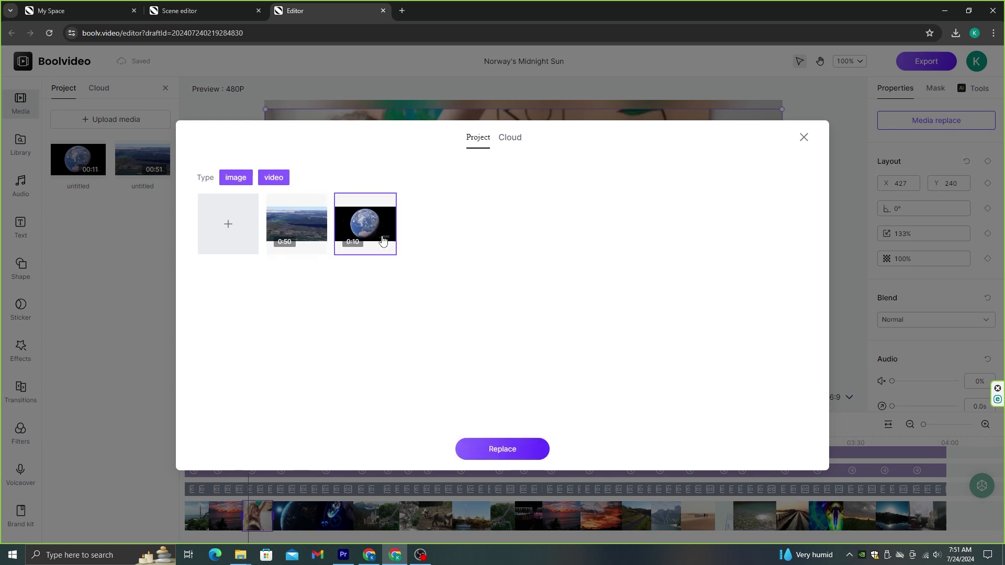
pyautogui.click(502, 450)
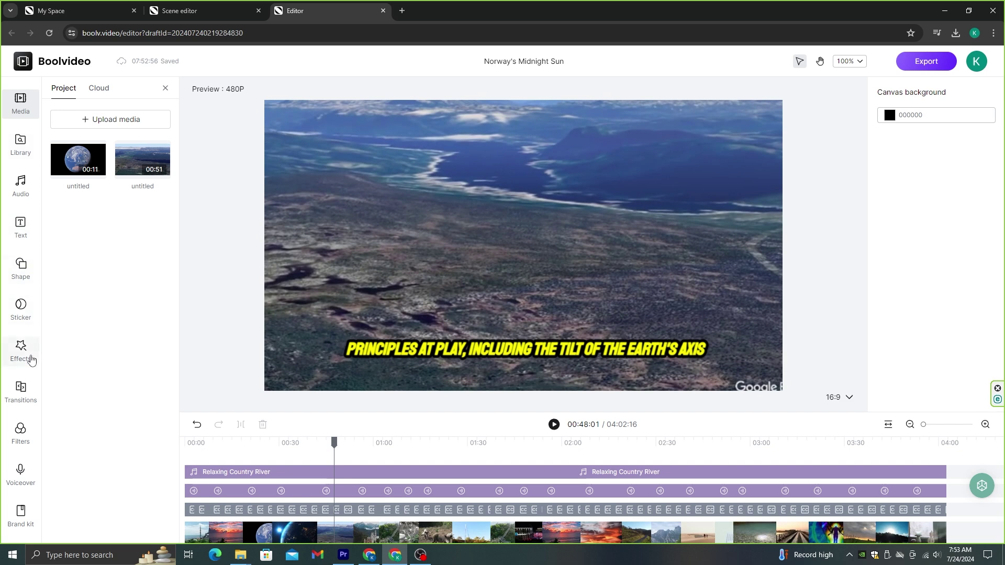
# Step: Add an Angular transition after the orbit clip, Burn before the globe clip and Circleopen after it, and preview the Burn transition
pyautogui.click(20, 389)
pyautogui.scroll(-1, 649, 358)
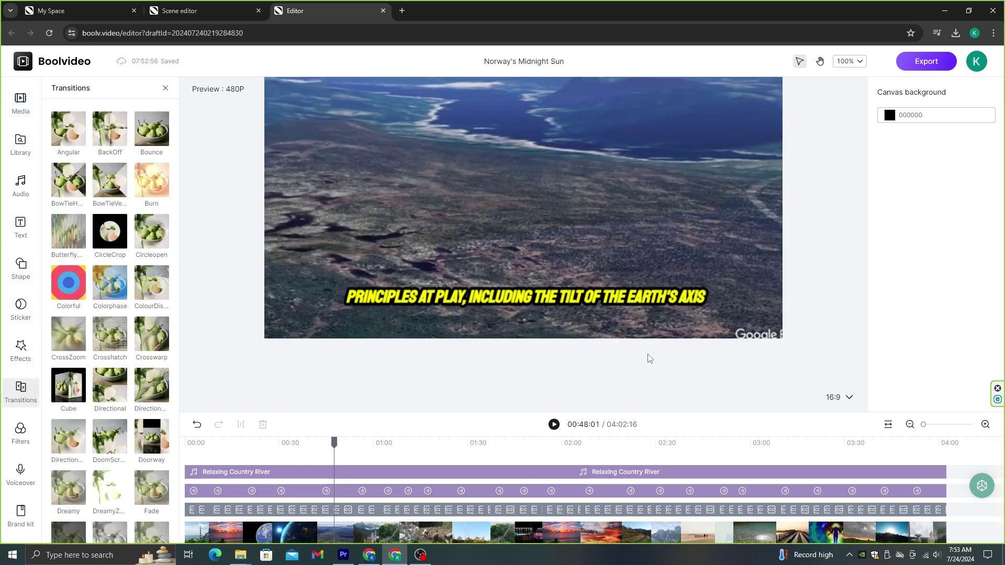
pyautogui.click(73, 143)
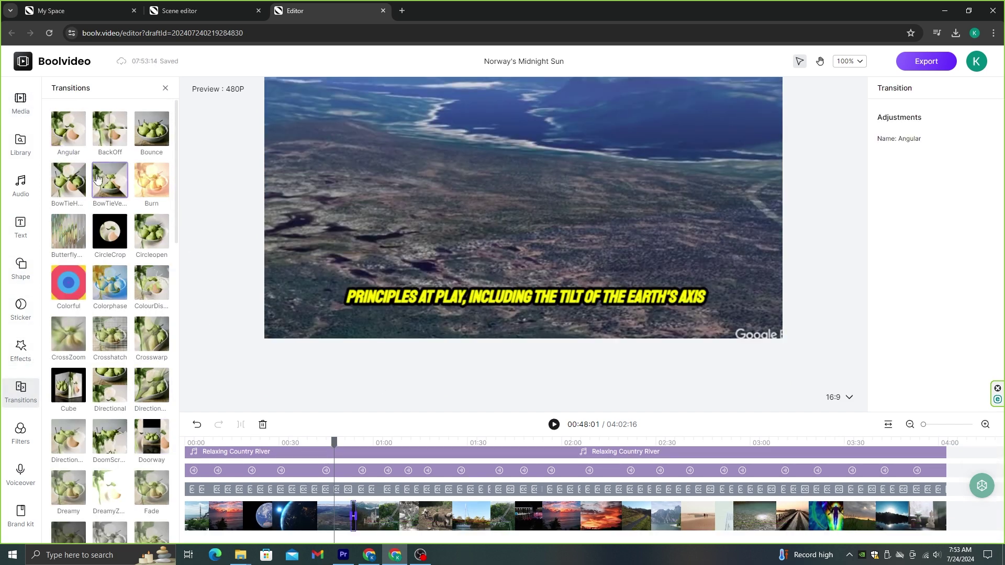
pyautogui.moveTo(148, 189); pyautogui.dragTo(243, 516)
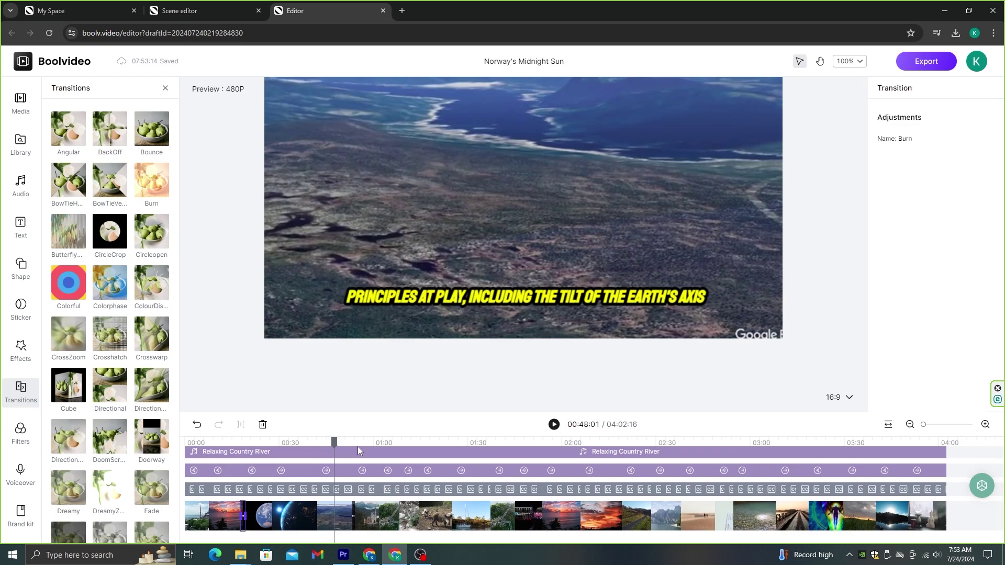
pyautogui.click(241, 441)
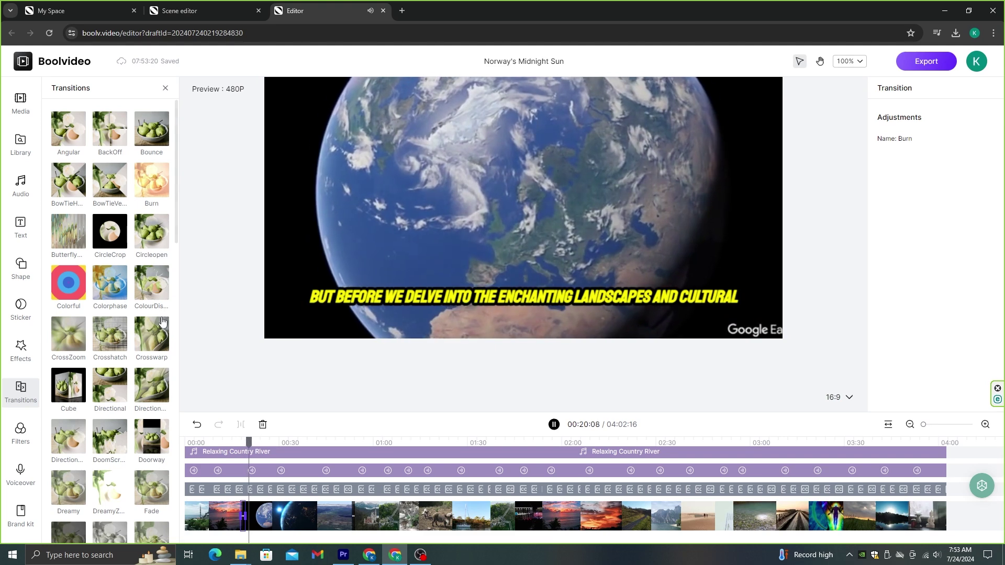
pyautogui.moveTo(151, 233); pyautogui.dragTo(271, 508)
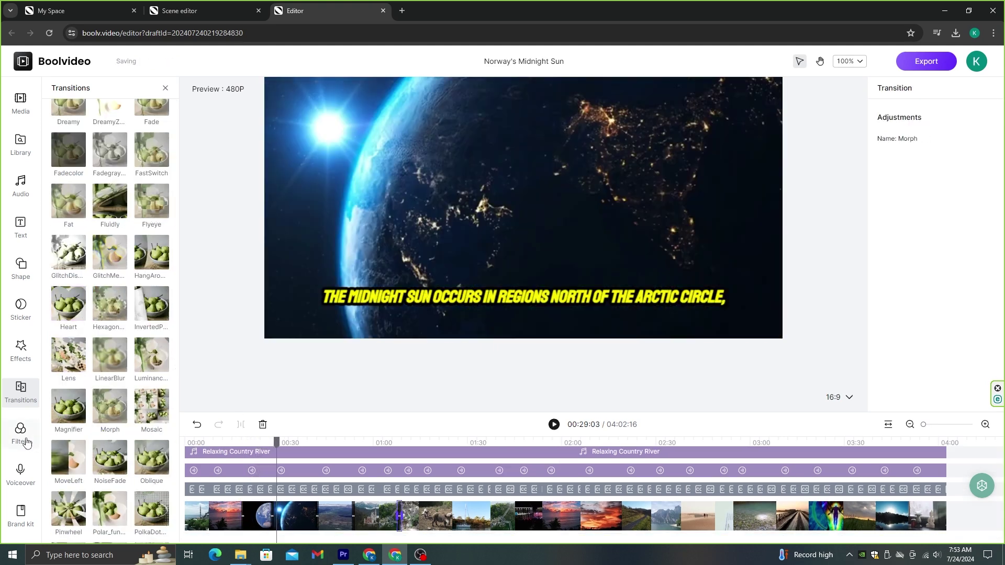
# Step: Apply the Overcast filter at the beginning of the video and open the export settings to choose 1080P resolution
pyautogui.click(21, 435)
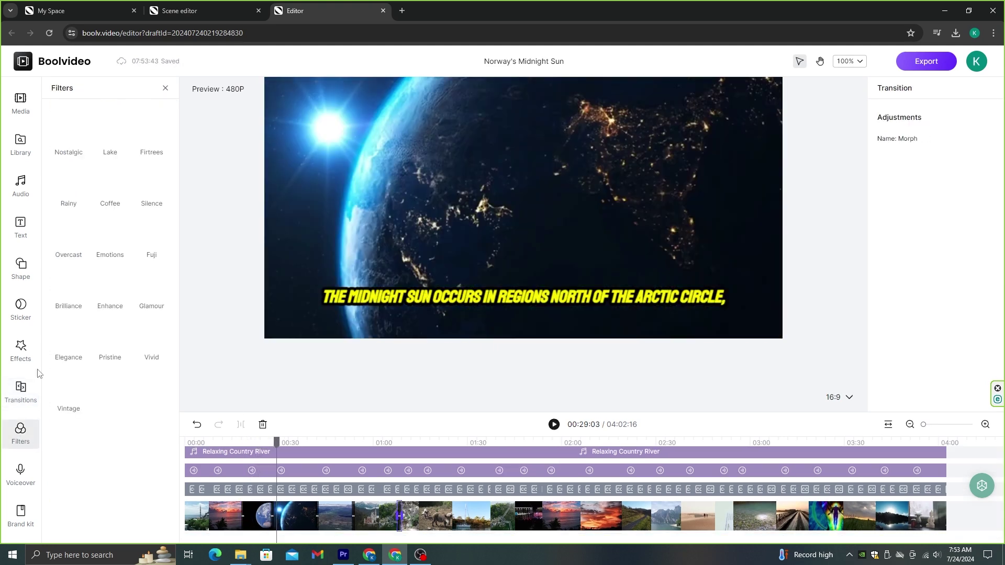
pyautogui.moveTo(277, 442); pyautogui.dragTo(191, 441)
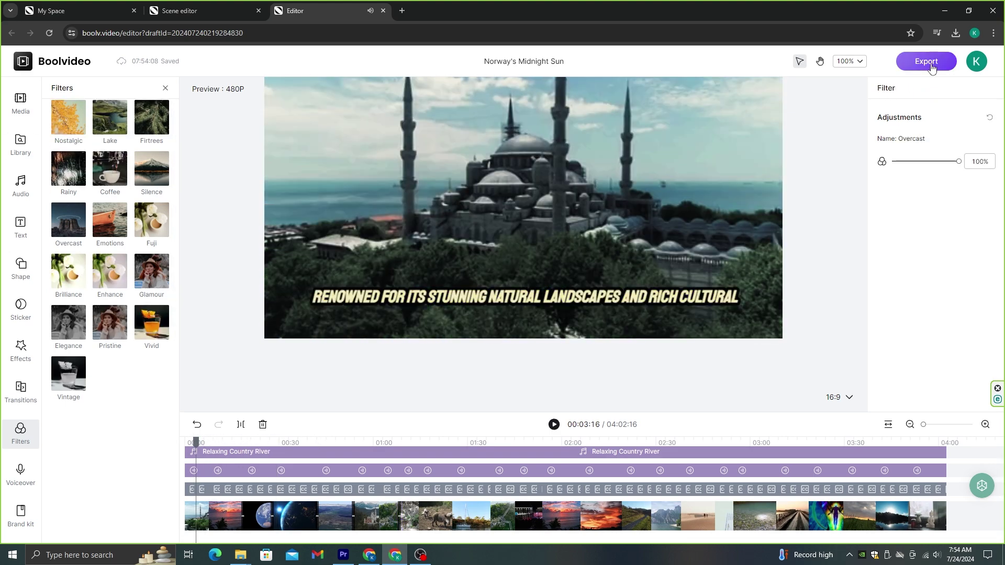
pyautogui.click(927, 67)
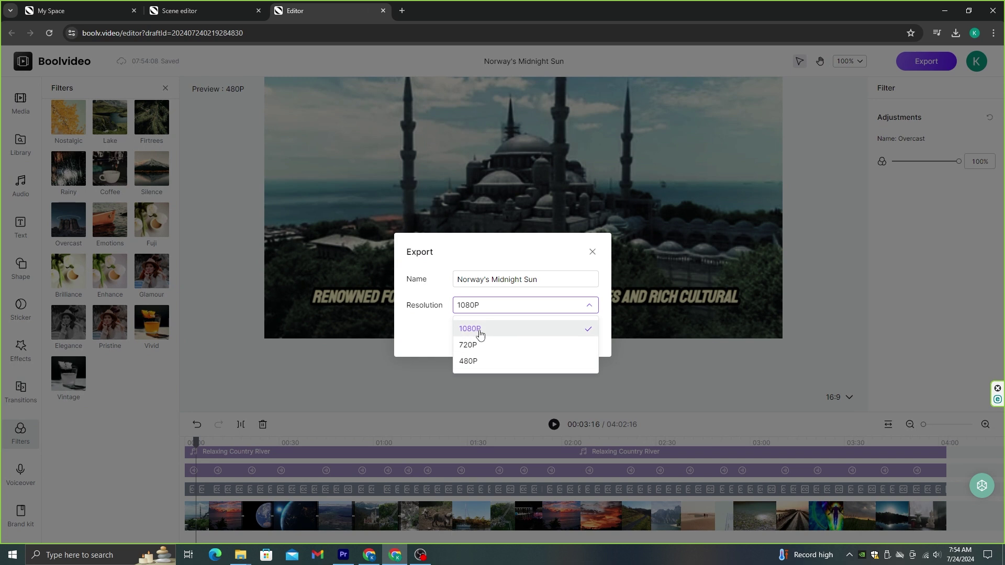